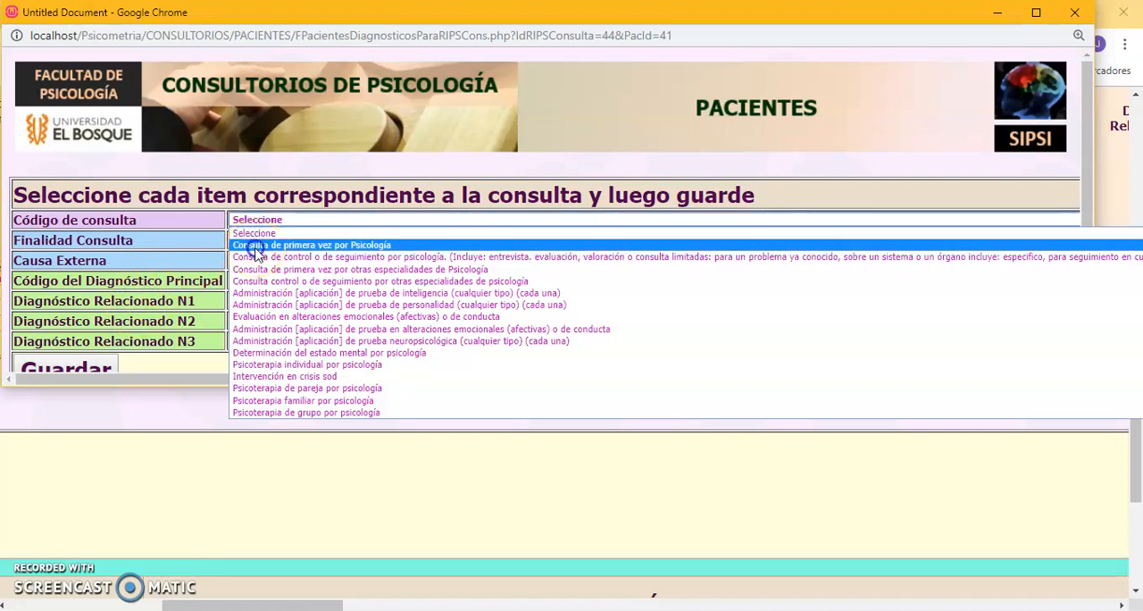
Set the consultation code to Consulta de primera vez por Psicología, the purpose to 890297 and the external cause to Sospecha de Maltrato Emocional.
{"action": "left_click", "coordinate": [256, 246]}
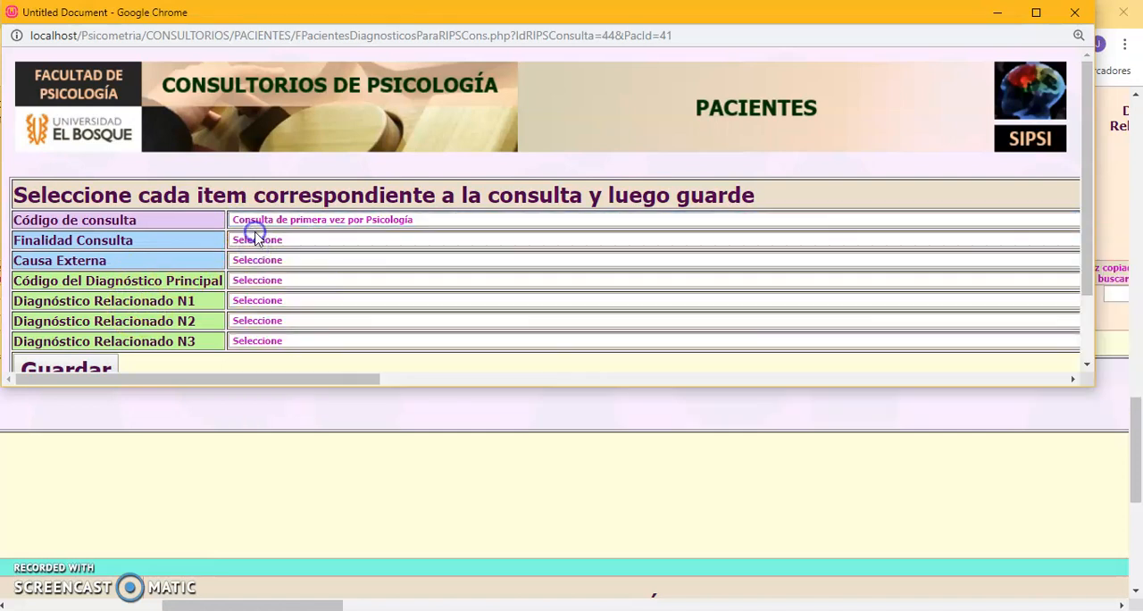
{"action": "left_click", "coordinate": [256, 241]}
{"action": "left_click", "coordinate": [294, 314]}
{"action": "left_click", "coordinate": [284, 264]}
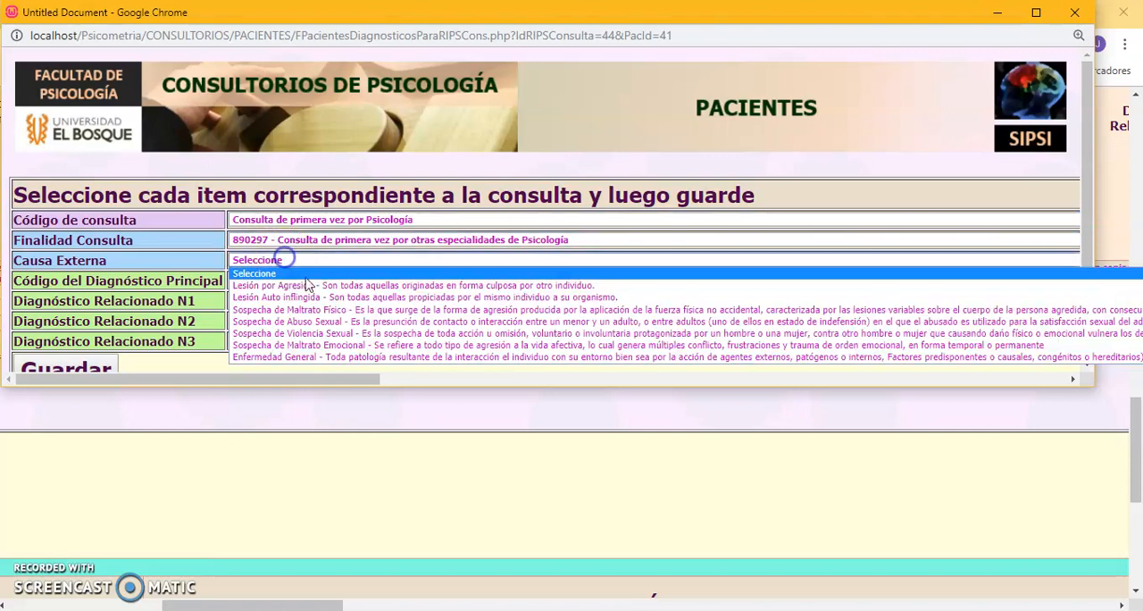
{"action": "left_click", "coordinate": [350, 349]}
Choose F011 as principal diagnosis and F019 as related diagnosis N1, save the selections and update the RIPS row.
{"action": "left_click", "coordinate": [286, 281]}
{"action": "left_click", "coordinate": [300, 353]}
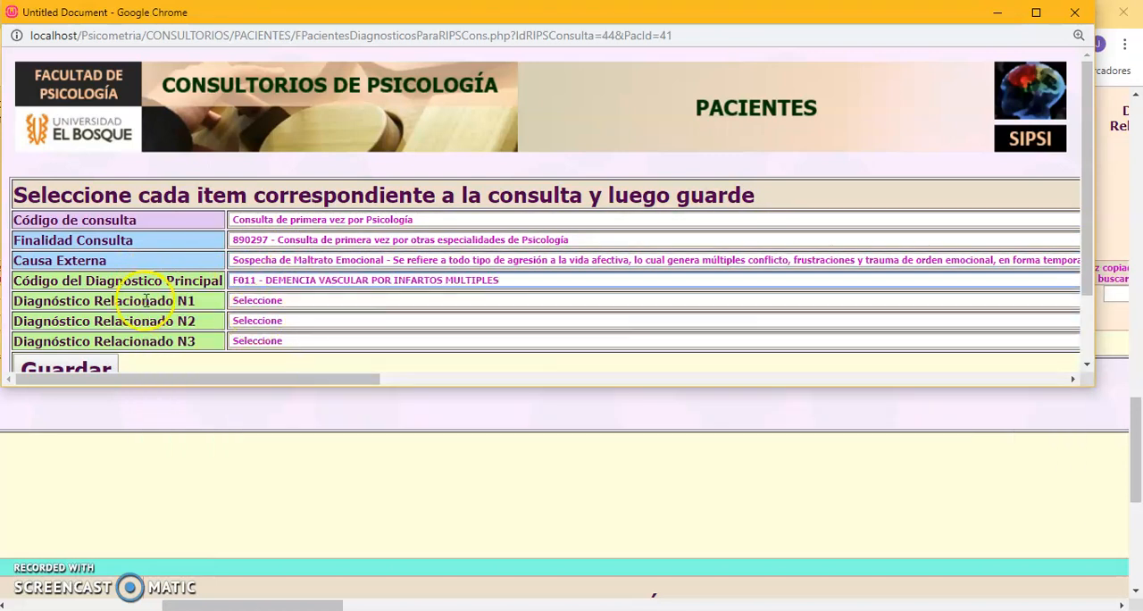
{"action": "left_click", "coordinate": [270, 301]}
{"action": "left_click", "coordinate": [289, 386]}
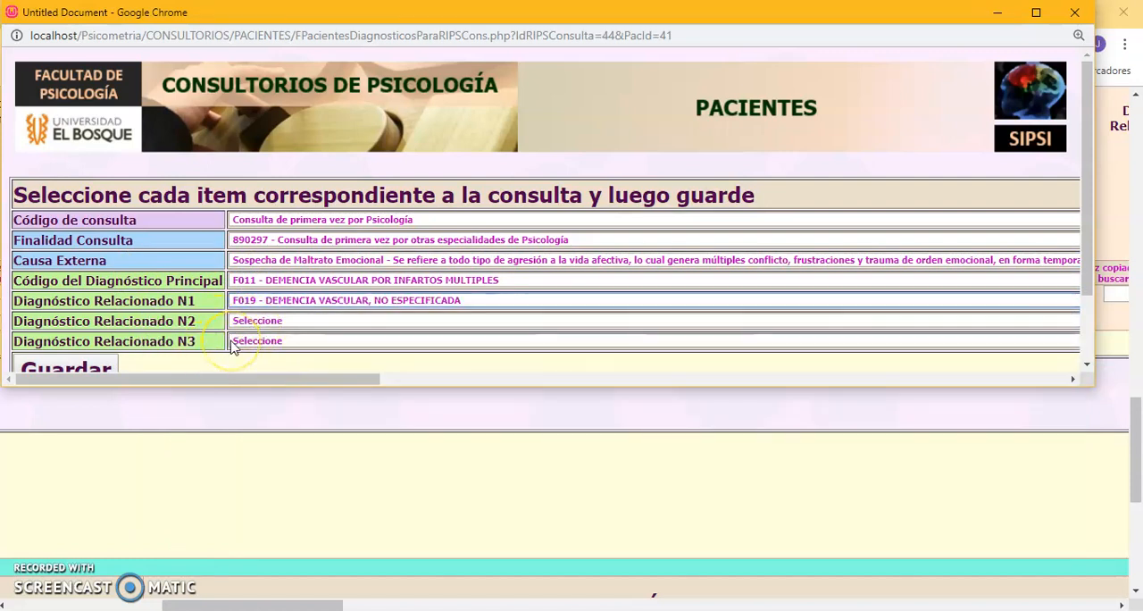
{"action": "scroll", "coordinate": [143, 344], "scroll_direction": "down", "scroll_amount": 2}
{"action": "left_click", "coordinate": [76, 284]}
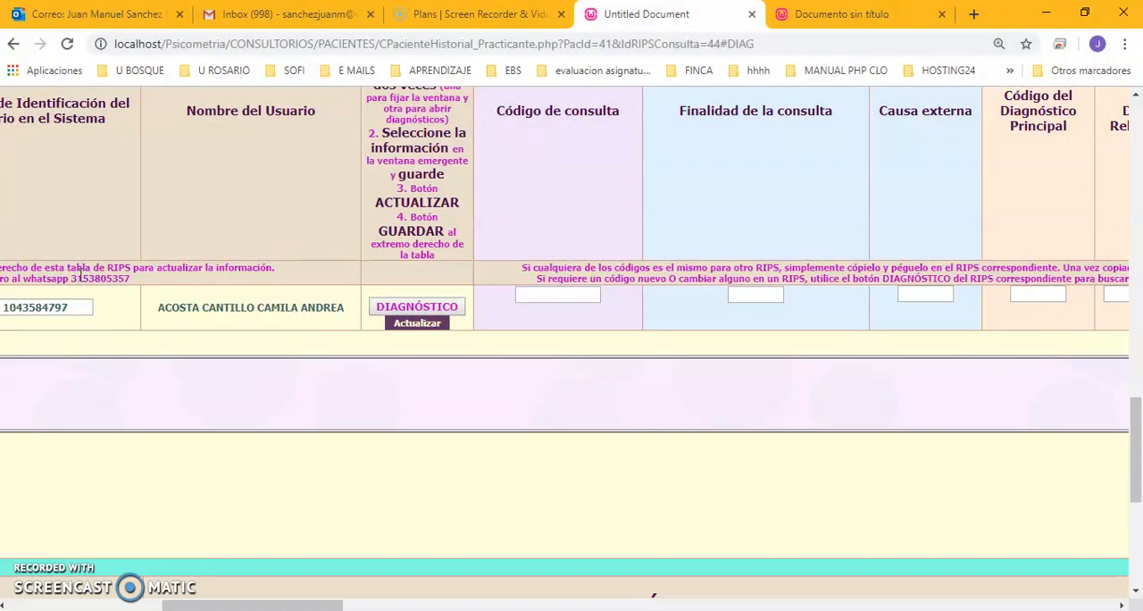
{"action": "left_click", "coordinate": [414, 323]}
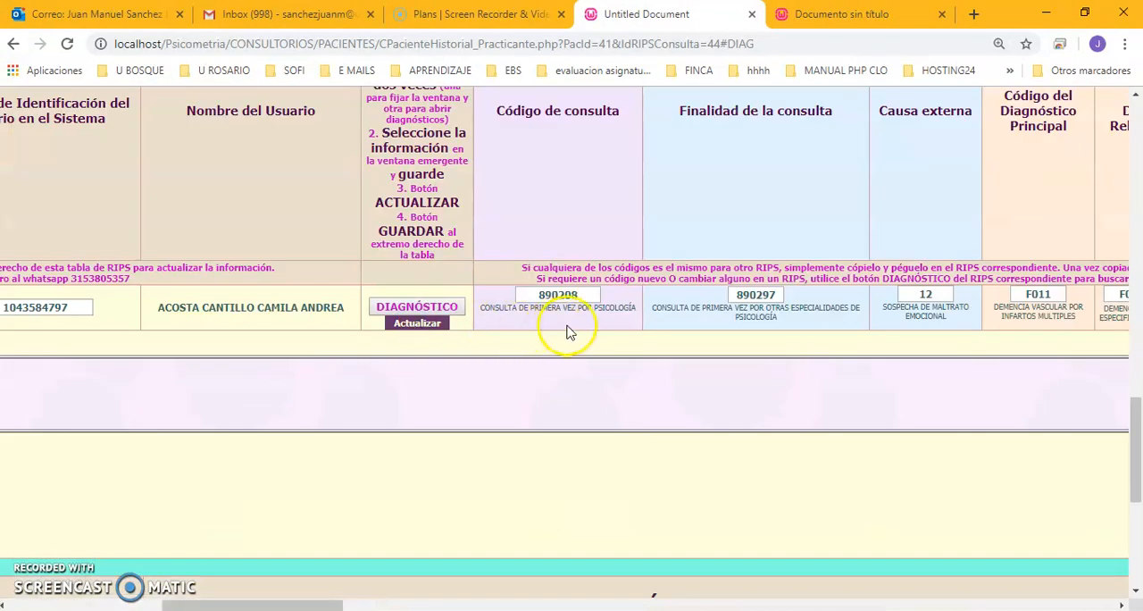
Set the RIPS row's principal diagnosis type to Confirmado Repetido and the consultation value to PREGRADO - Estrato: 5 Y 6 - $6300.
{"action": "left_click", "coordinate": [1121, 605]}
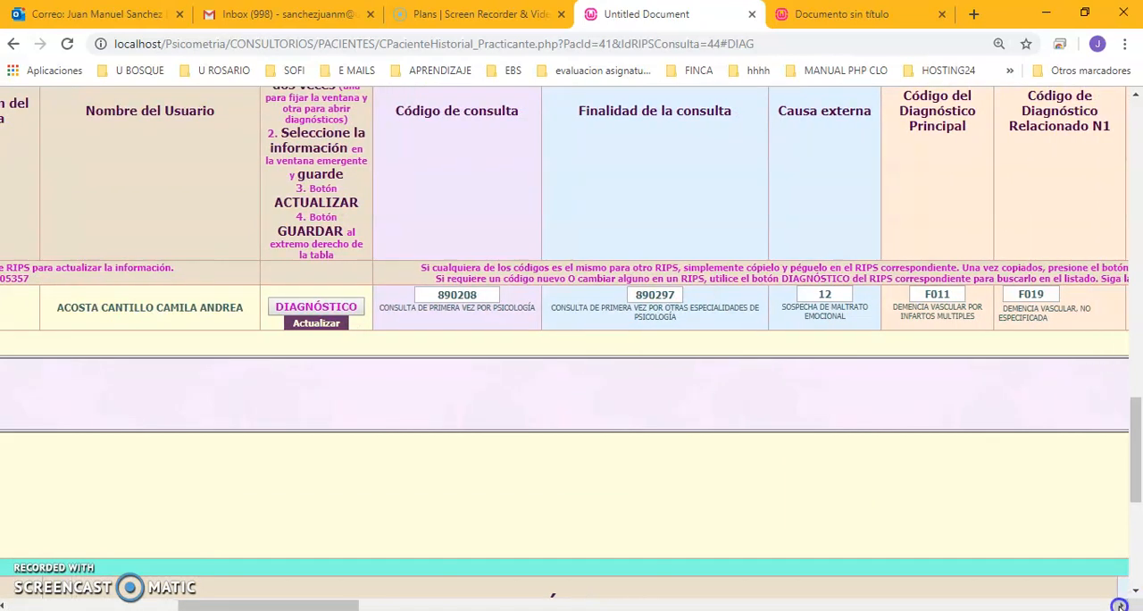
{"action": "left_click_drag", "start_coordinate": [1121, 605], "coordinate": [1117, 607]}
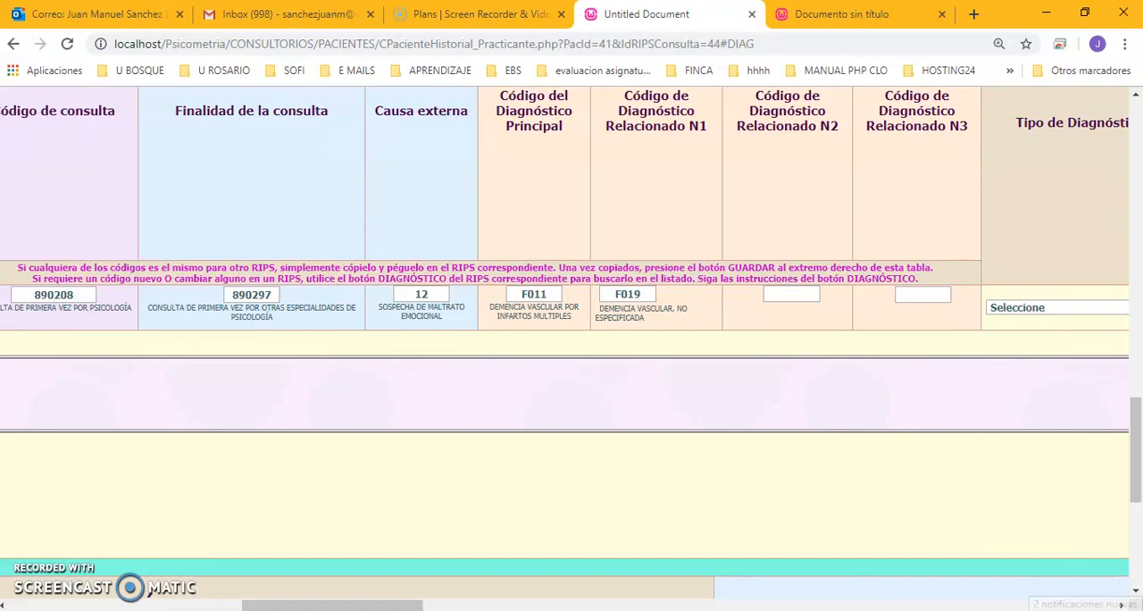
{"action": "left_click_drag", "start_coordinate": [1124, 606], "coordinate": [1123, 605]}
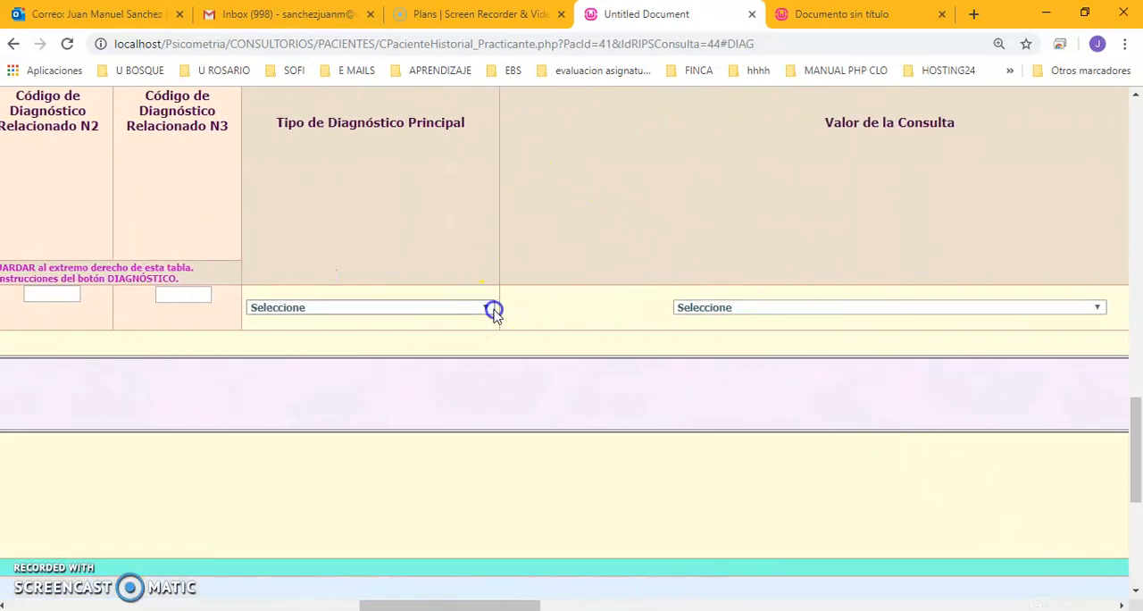
{"action": "left_click", "coordinate": [491, 308]}
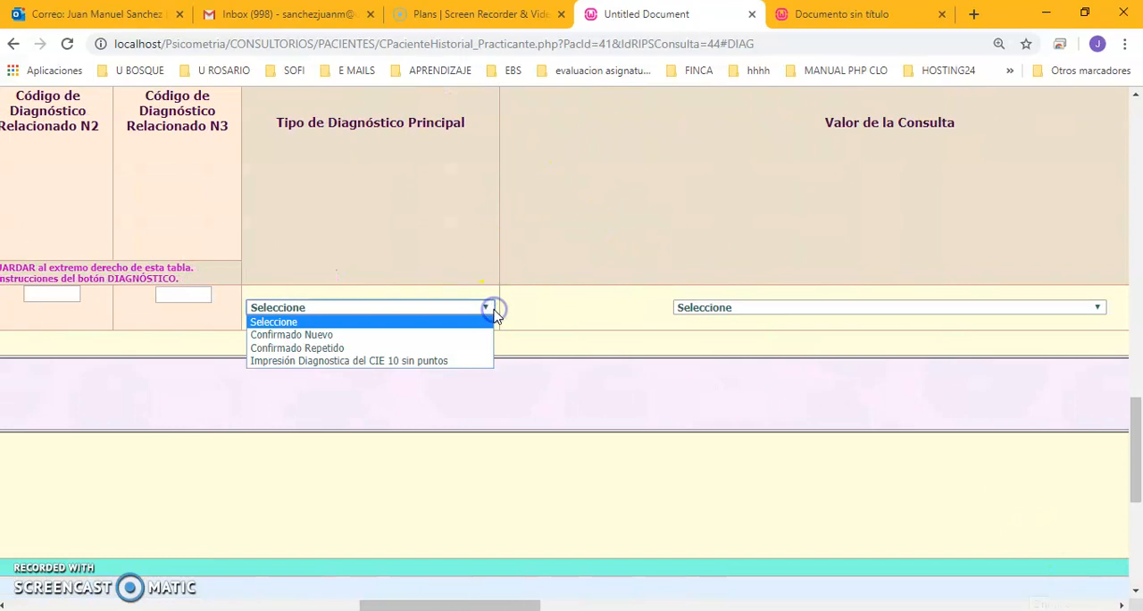
{"action": "left_click", "coordinate": [400, 347]}
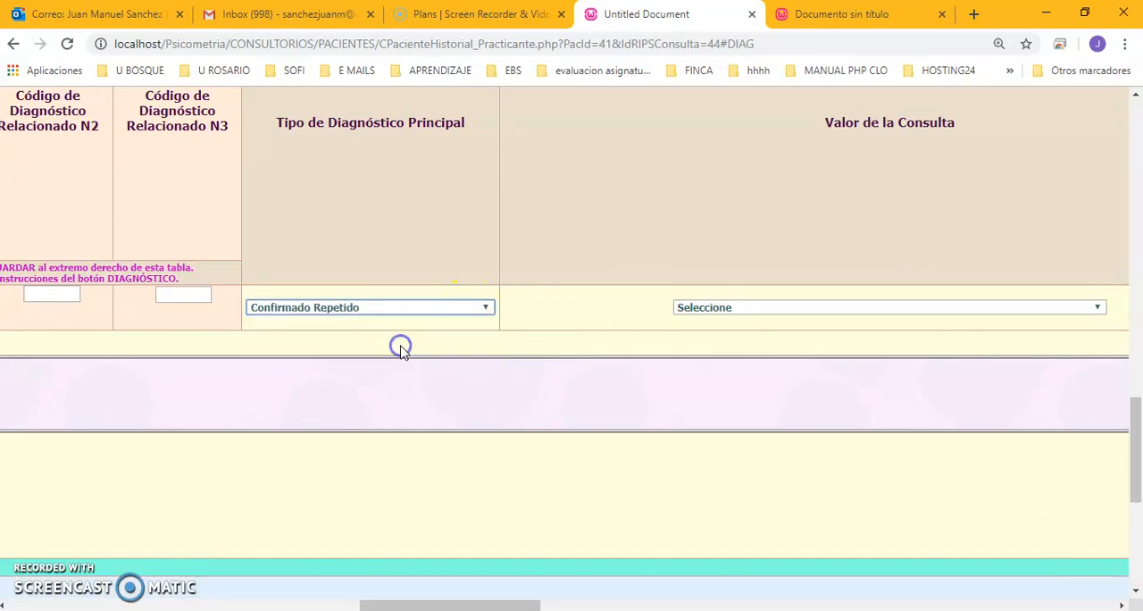
{"action": "left_click", "coordinate": [855, 311]}
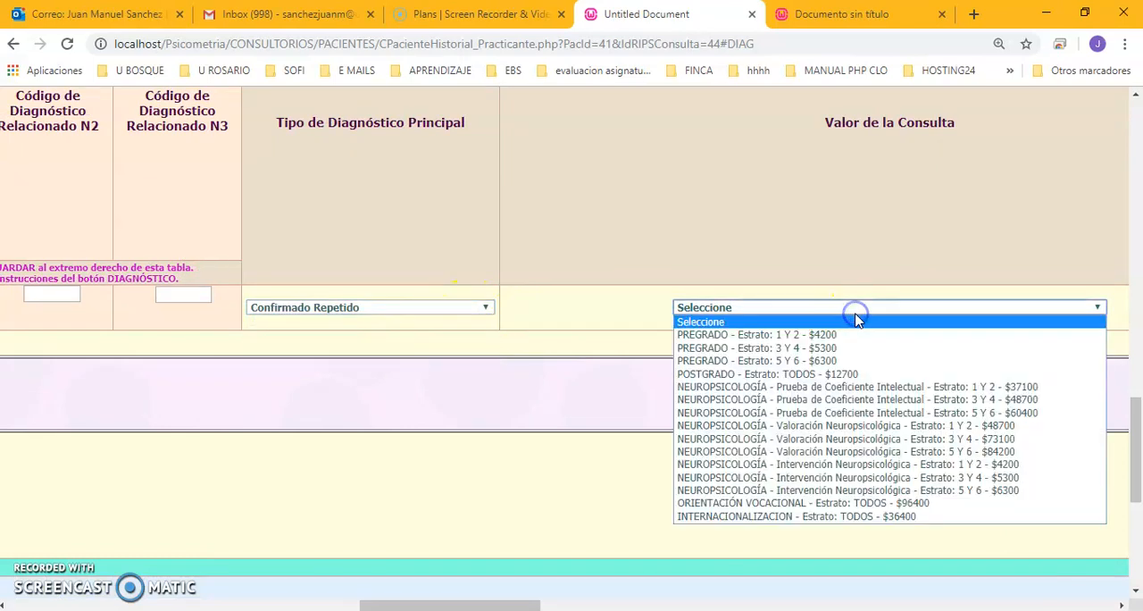
{"action": "left_click", "coordinate": [817, 362]}
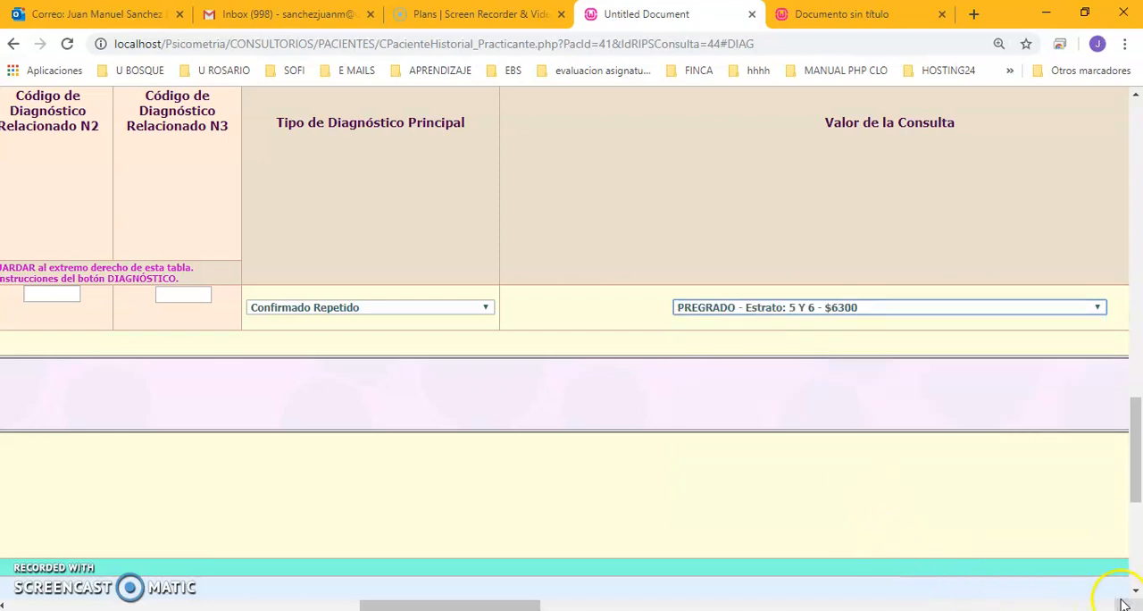
Leave the moderating fee blank, enter invoice number 34 and authorization number 23, and save the RIPS row.
{"action": "scroll", "coordinate": [1123, 605], "scroll_direction": "right", "scroll_amount": 10}
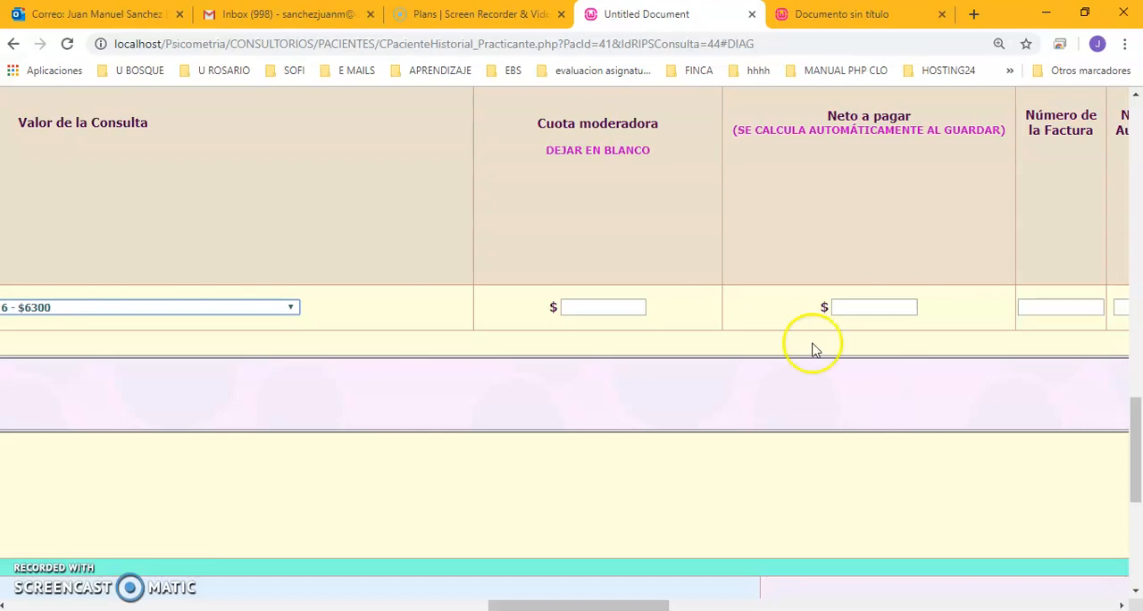
{"action": "left_click_drag", "start_coordinate": [546, 148], "coordinate": [652, 177]}
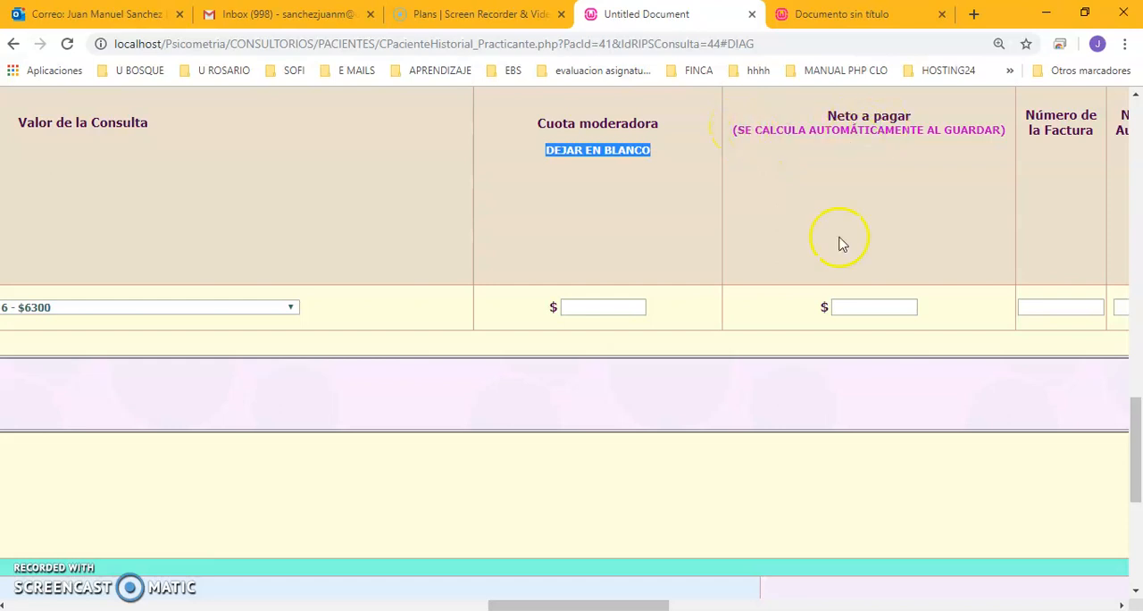
{"action": "scroll", "coordinate": [1121, 605], "scroll_direction": "right", "scroll_amount": 10}
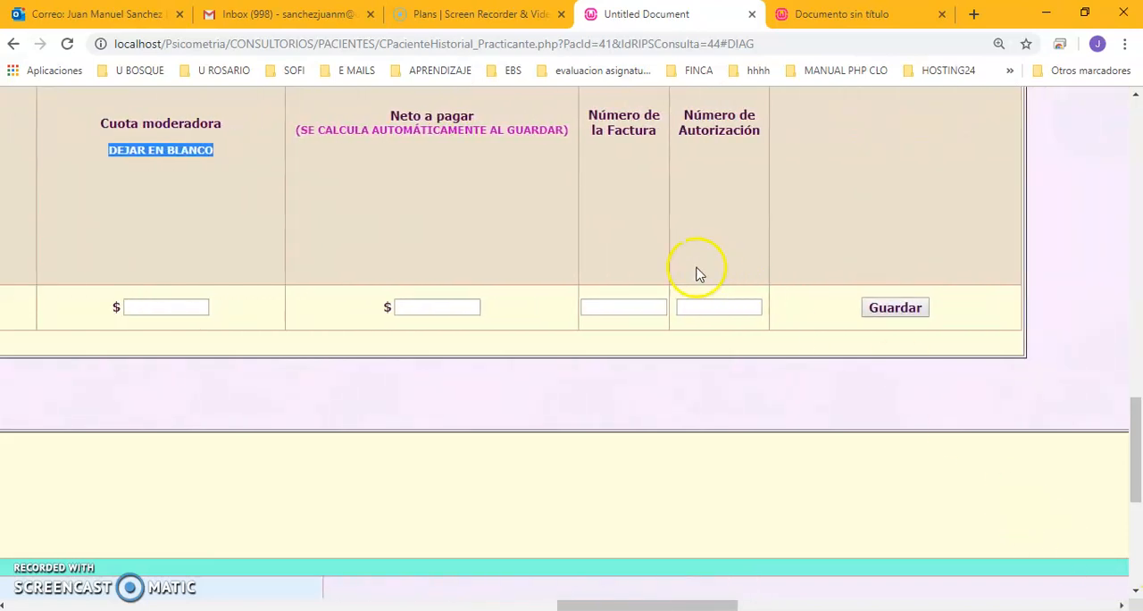
{"action": "left_click", "coordinate": [632, 306]}
{"action": "type", "text": "34"}
{"action": "left_click", "coordinate": [708, 309]}
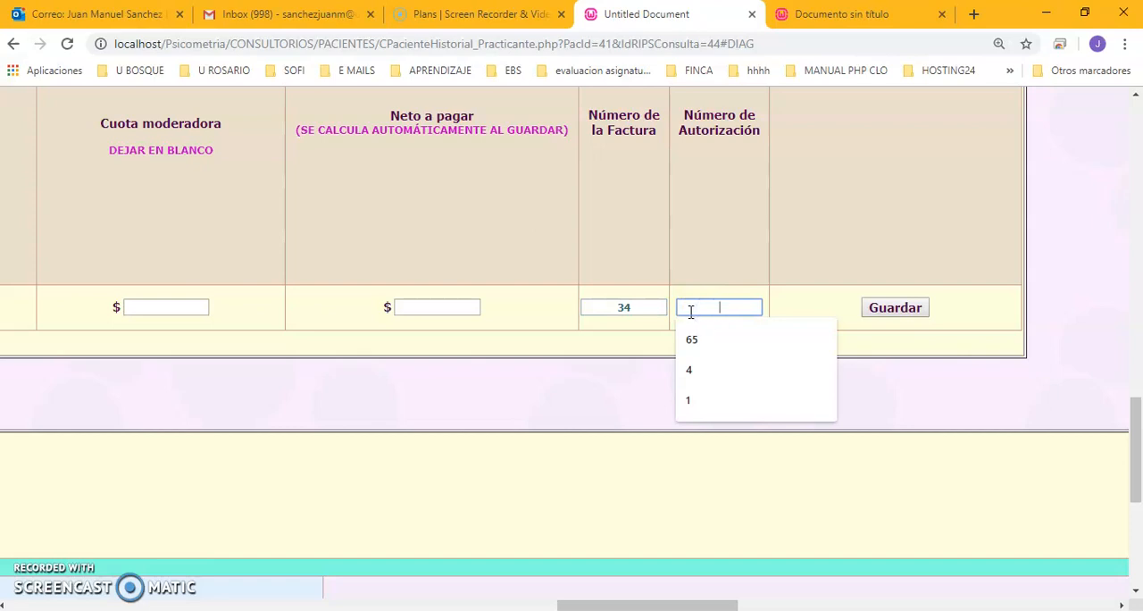
{"action": "type", "text": "23"}
{"action": "left_click", "coordinate": [681, 308]}
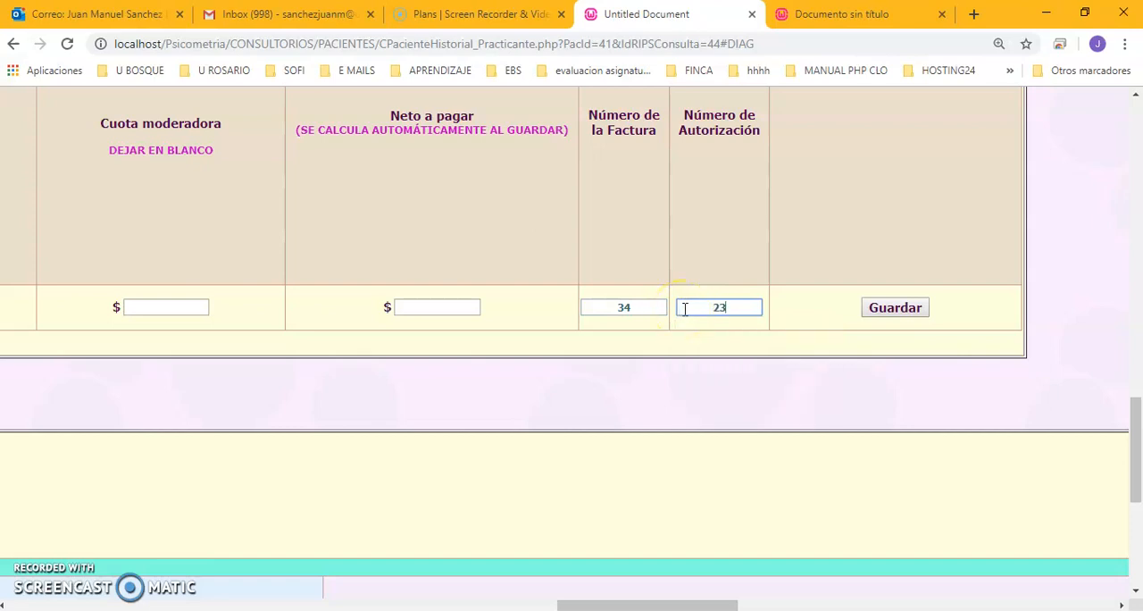
{"action": "left_click", "coordinate": [904, 308]}
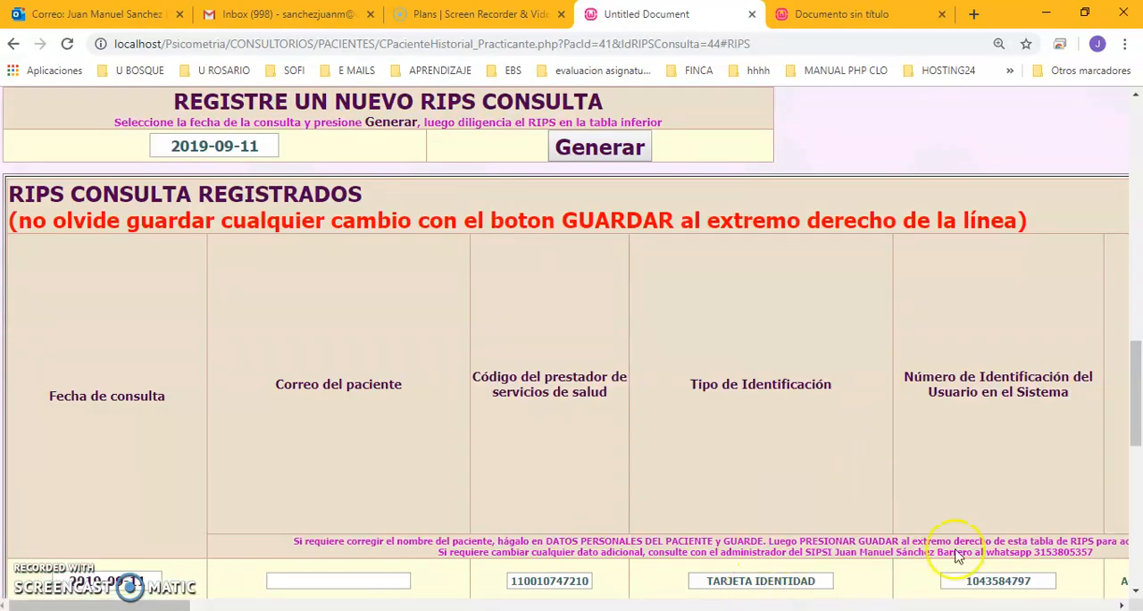
Register a new follow-up in the Seguimientos section, selecting the therapist and the external supervisor.
{"action": "left_click_drag", "start_coordinate": [1132, 404], "coordinate": [1131, 467]}
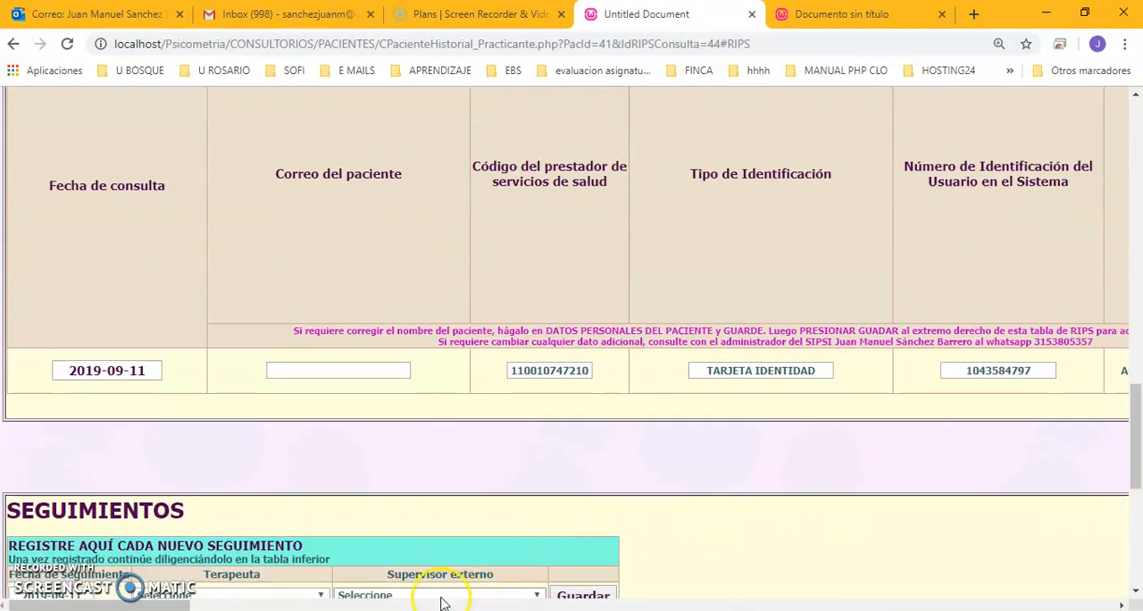
{"action": "mouse_move", "coordinate": [192, 606]}
{"action": "left_mouse_down"}
{"action": "mouse_move", "coordinate": [725, 604]}
{"action": "mouse_move", "coordinate": [181, 605]}
{"action": "left_mouse_up"}
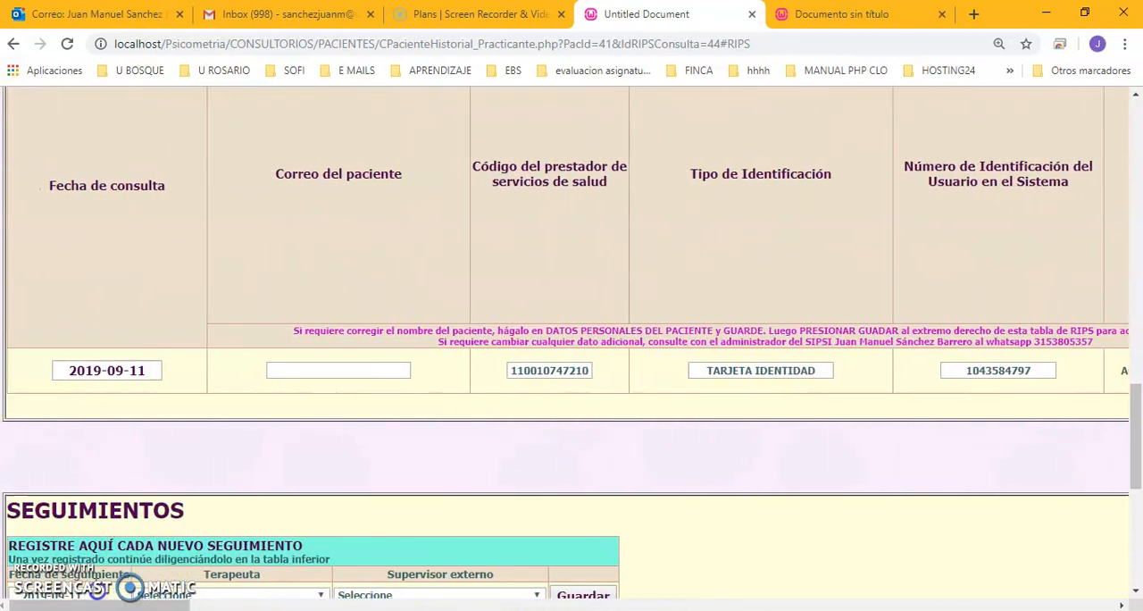
{"action": "left_click", "coordinate": [69, 373]}
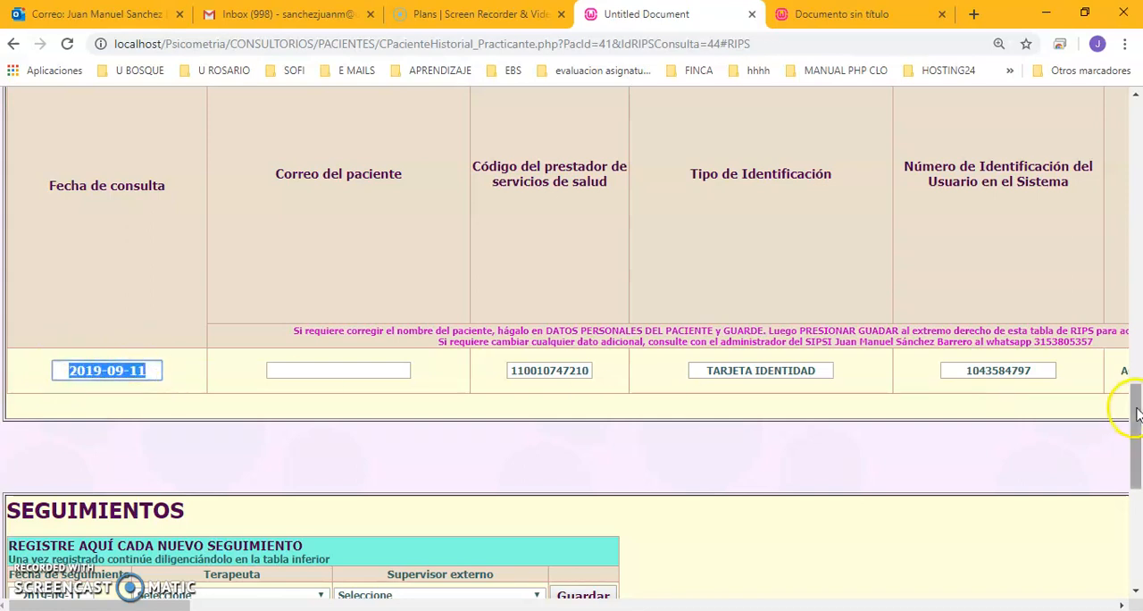
{"action": "left_click_drag", "start_coordinate": [1131, 409], "coordinate": [1138, 487]}
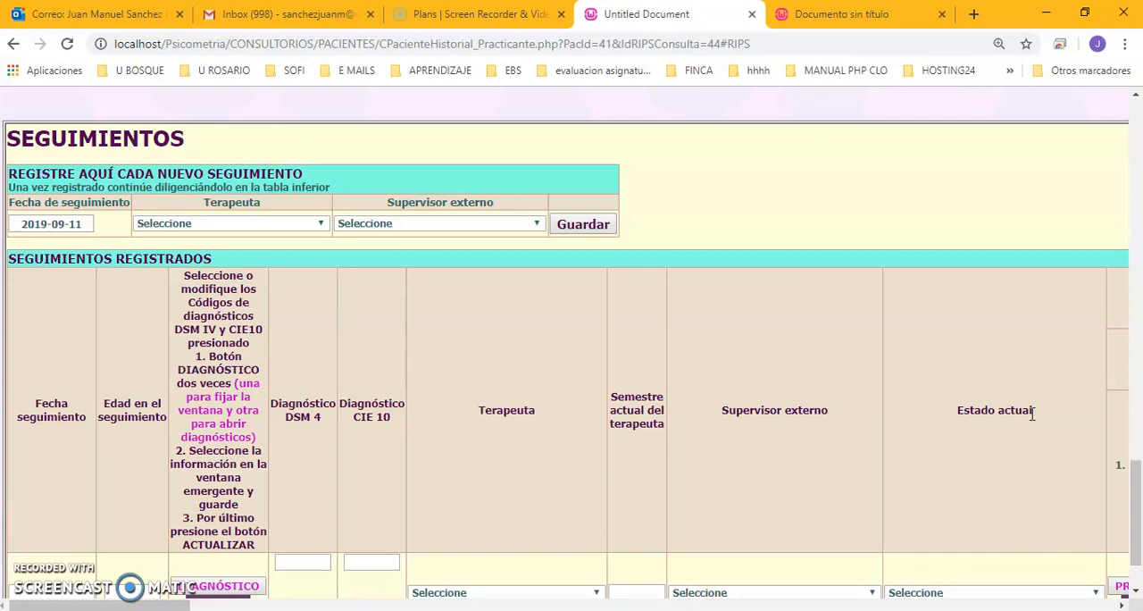
{"action": "left_click", "coordinate": [40, 219]}
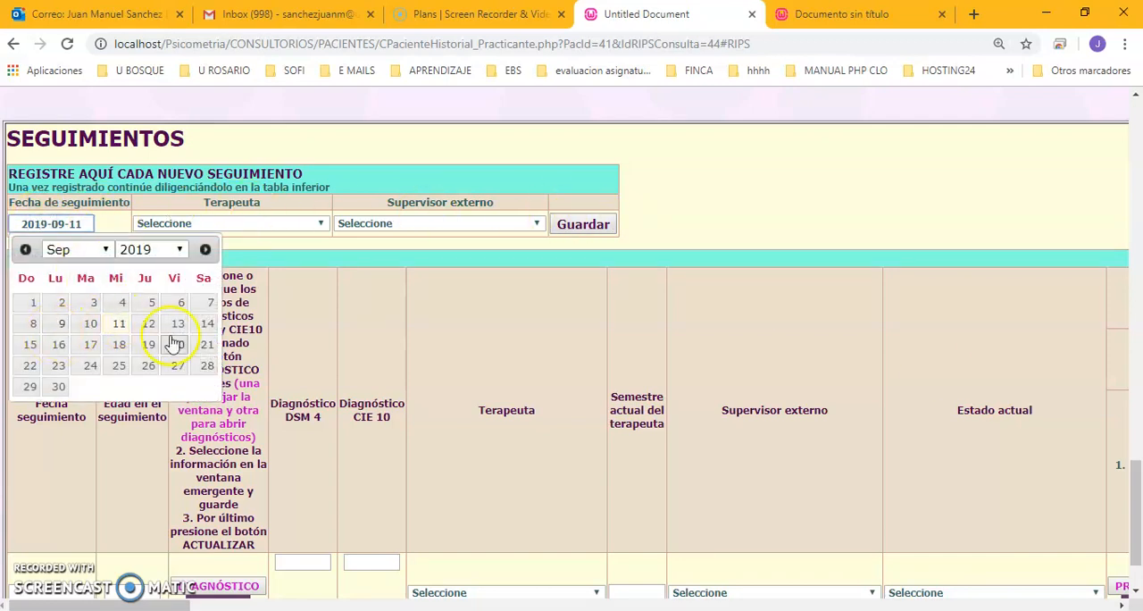
{"action": "left_click", "coordinate": [217, 228]}
{"action": "left_click", "coordinate": [198, 250]}
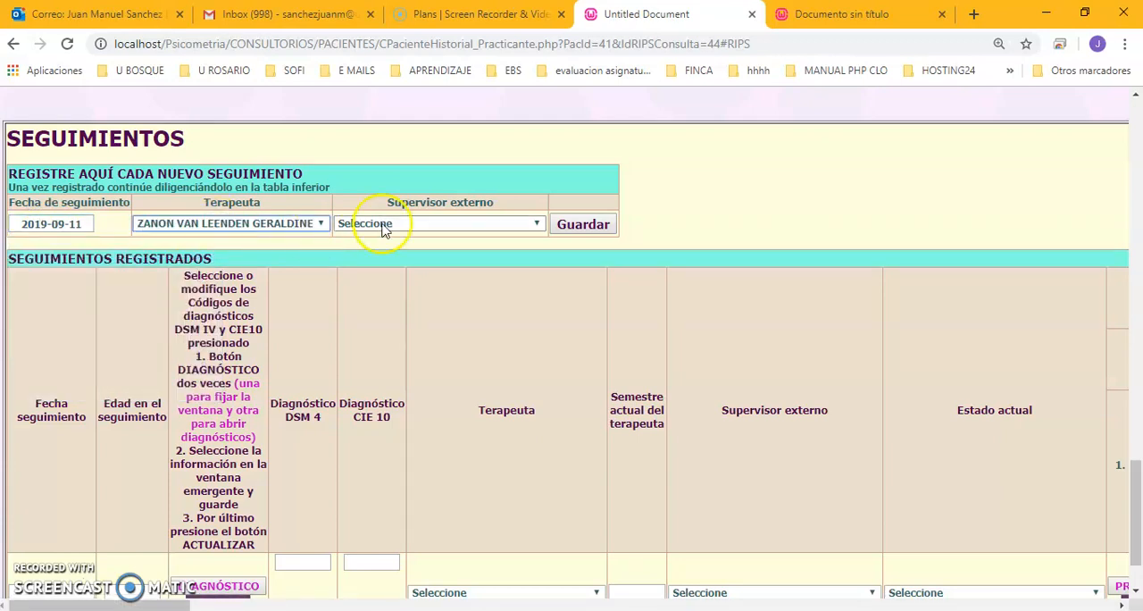
{"action": "left_click", "coordinate": [426, 222]}
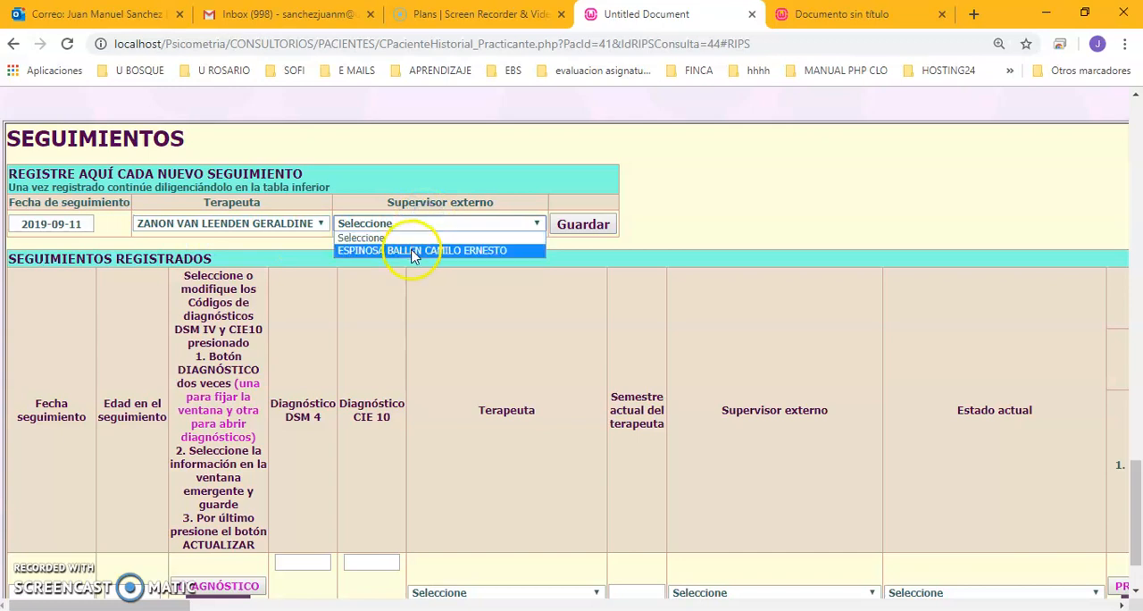
{"action": "left_click", "coordinate": [406, 251]}
{"action": "left_click", "coordinate": [576, 226]}
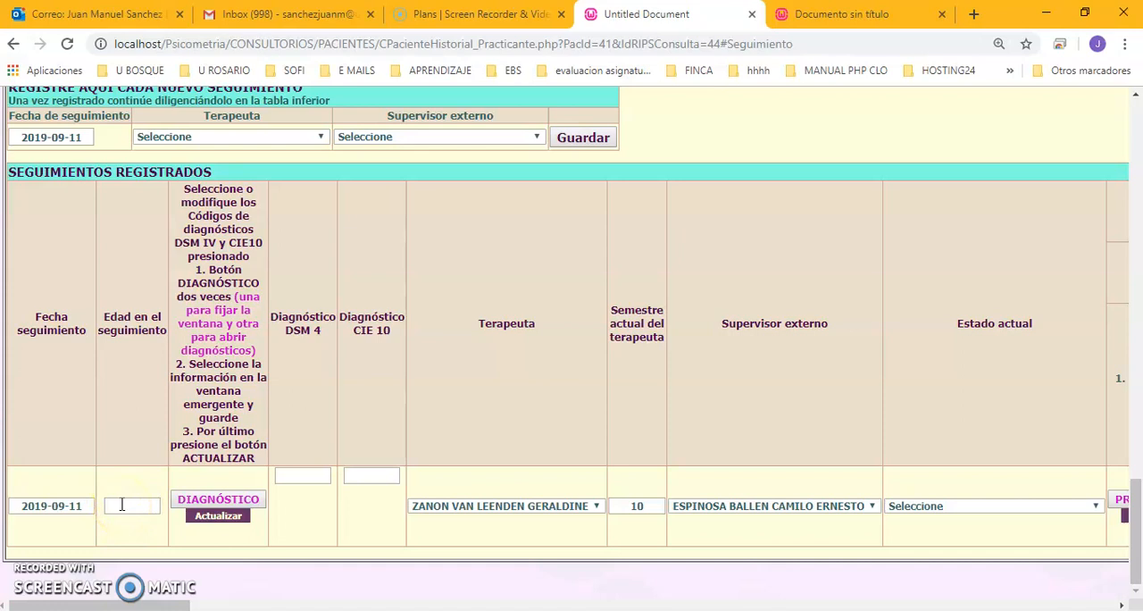
Assign DSM 4 diagnosis F81.2 and CIE 10 diagnosis F013 to the registered follow-up, save them and update its row.
{"action": "left_click_drag", "start_coordinate": [191, 188], "coordinate": [234, 248]}
{"action": "left_click", "coordinate": [244, 291]}
{"action": "left_click", "coordinate": [216, 501]}
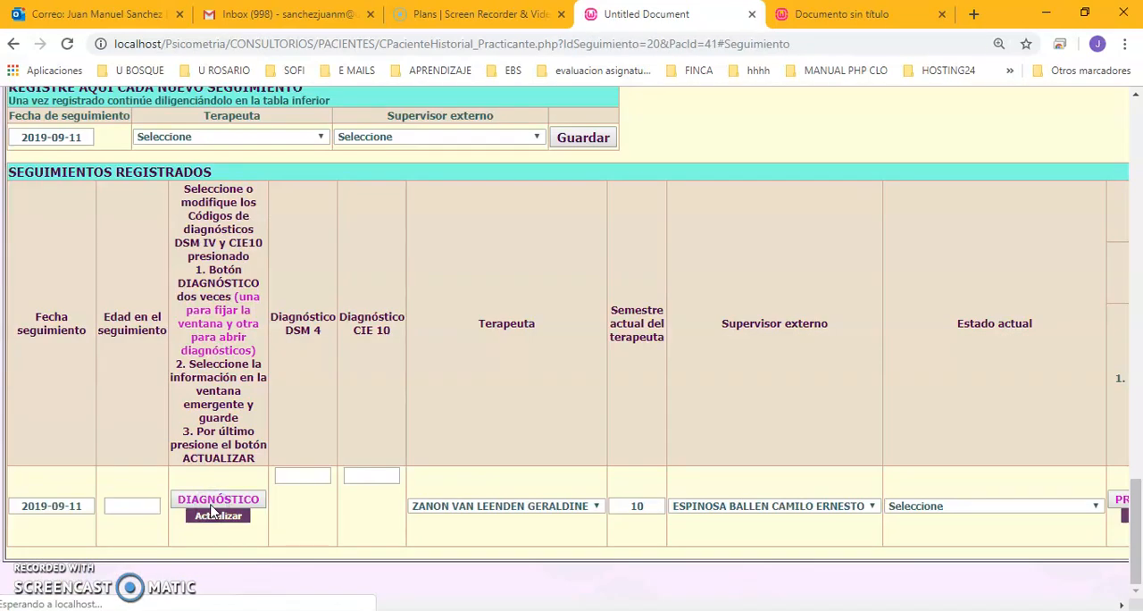
{"action": "left_click", "coordinate": [224, 503]}
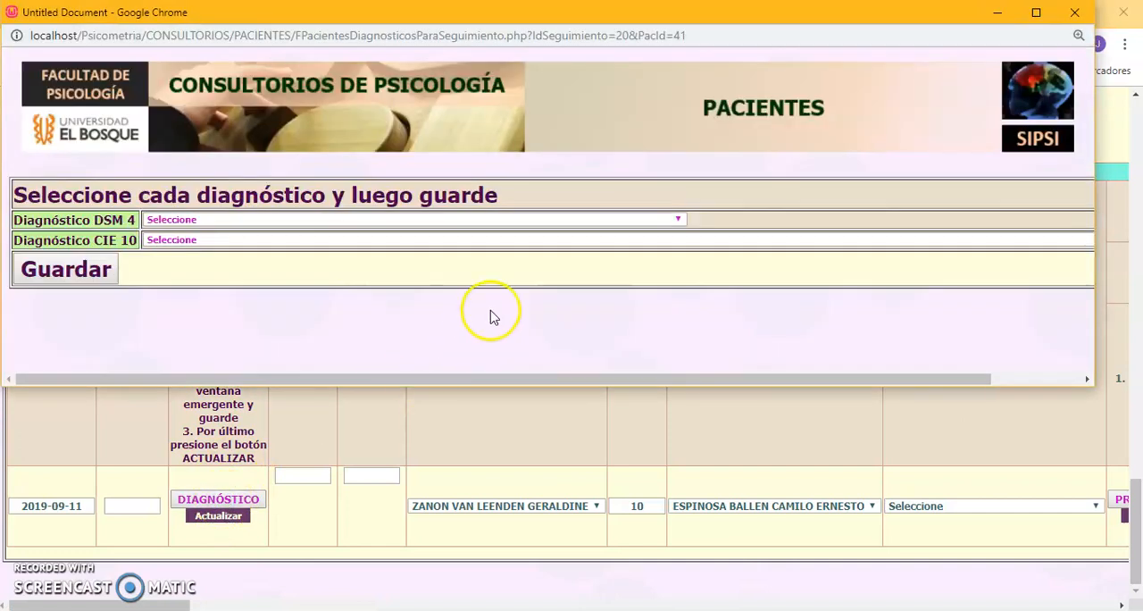
{"action": "left_click", "coordinate": [217, 221]}
{"action": "left_click", "coordinate": [227, 315]}
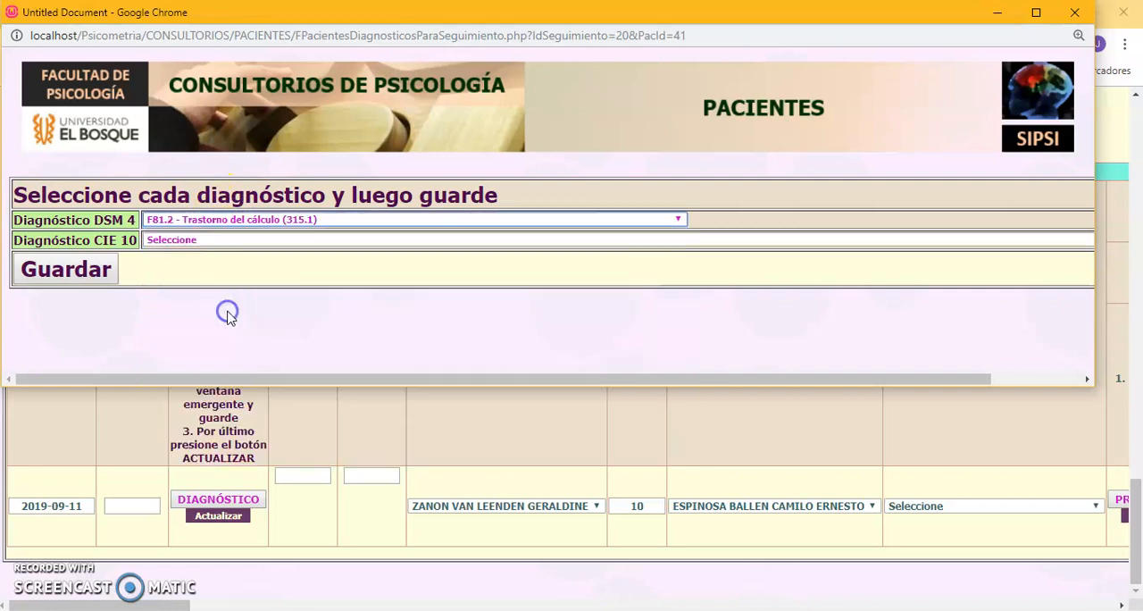
{"action": "left_click", "coordinate": [205, 240]}
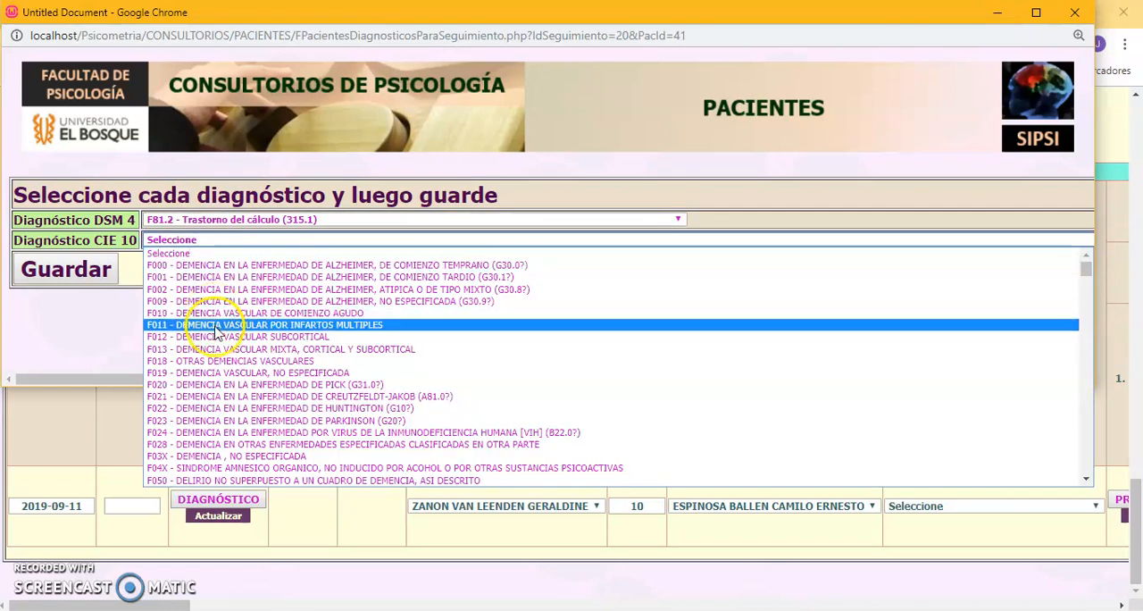
{"action": "left_click", "coordinate": [220, 349]}
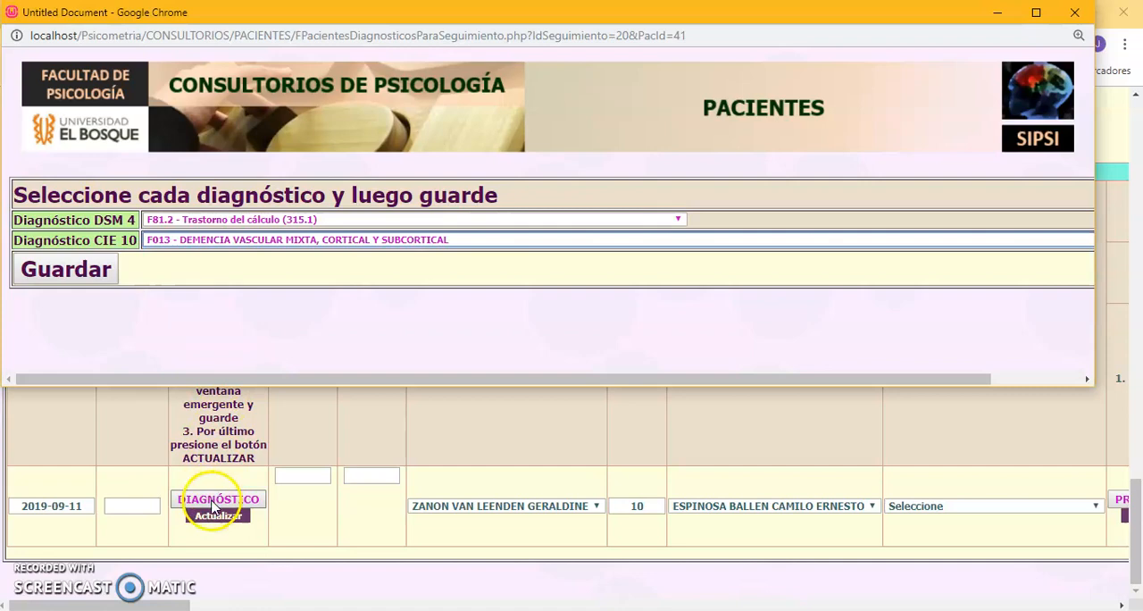
{"action": "left_click", "coordinate": [85, 268]}
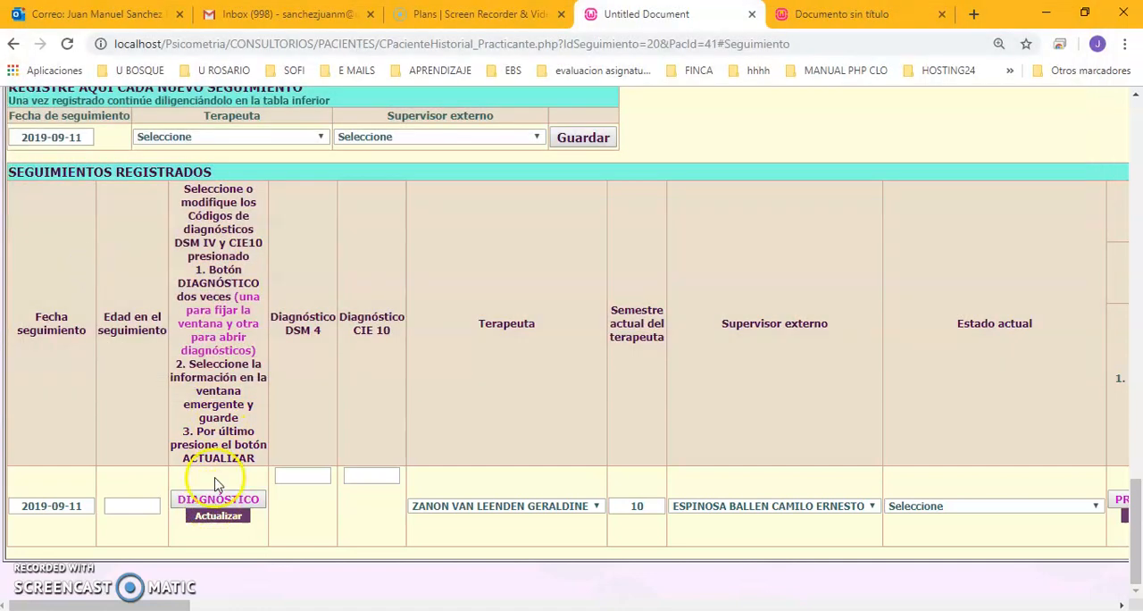
{"action": "left_click", "coordinate": [215, 517]}
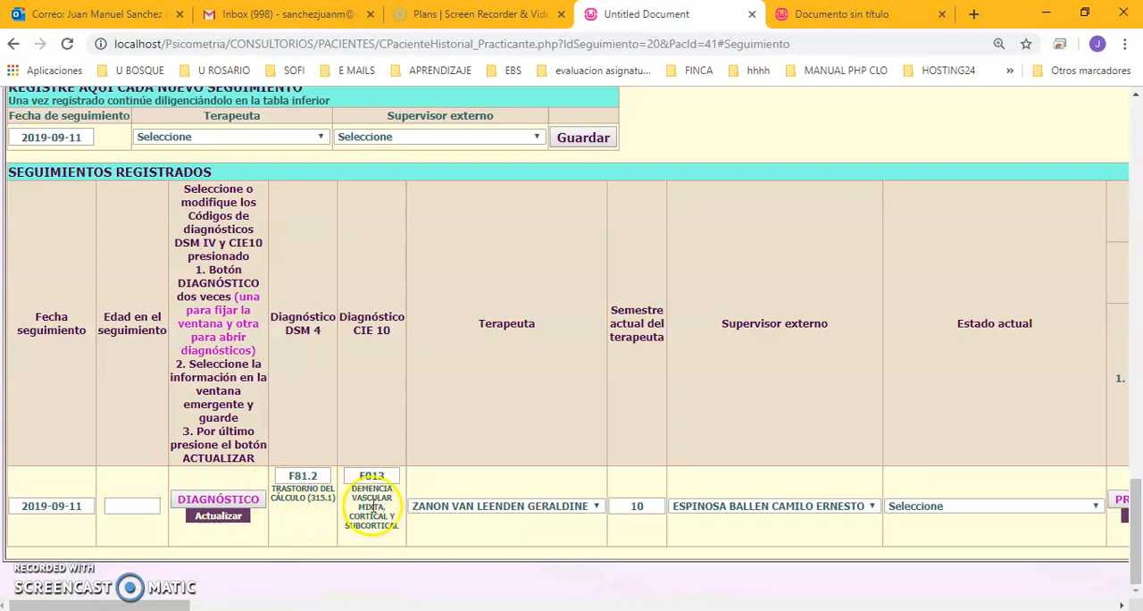
{"action": "left_click", "coordinate": [323, 480]}
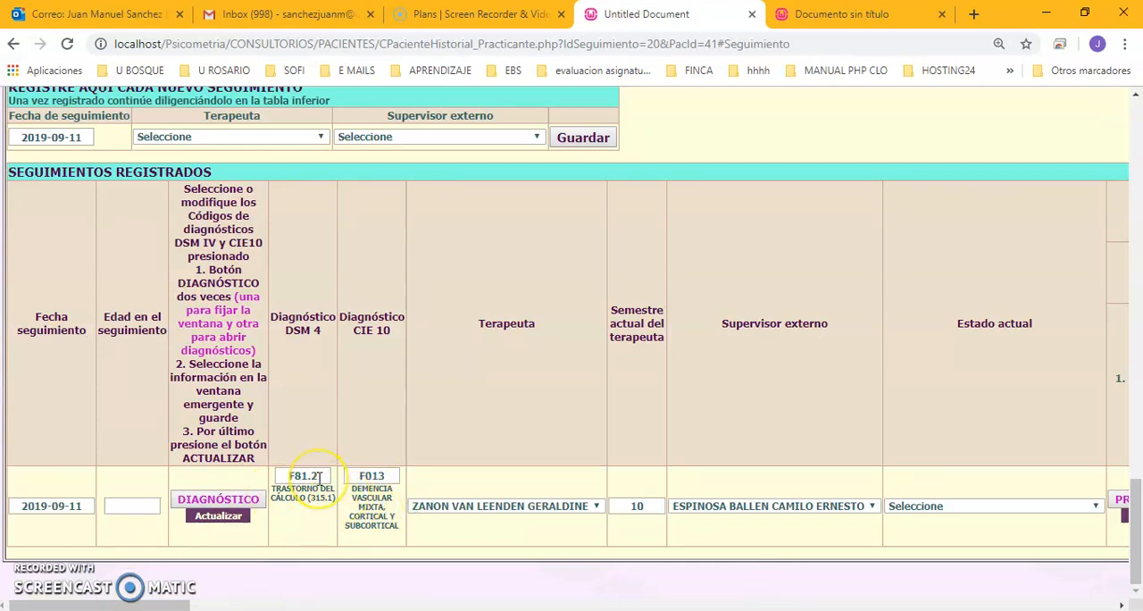
{"action": "left_click", "coordinate": [286, 502]}
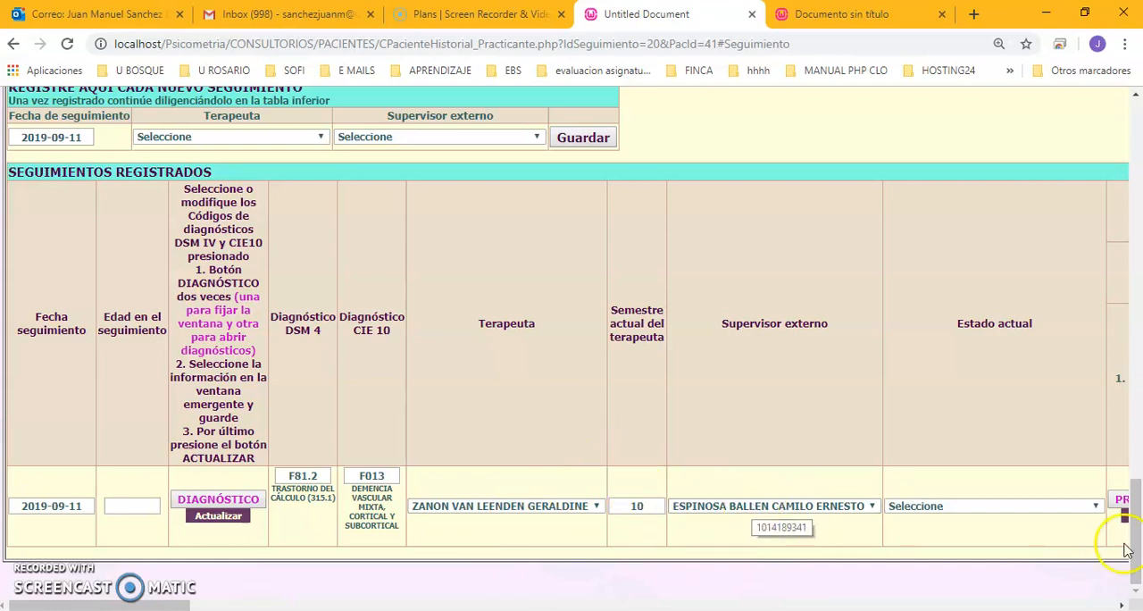
Set the registered follow-up's Estado actual to En empalme.
{"action": "left_click_drag", "start_coordinate": [1122, 605], "coordinate": [1122, 605]}
{"action": "left_click", "coordinate": [430, 505]}
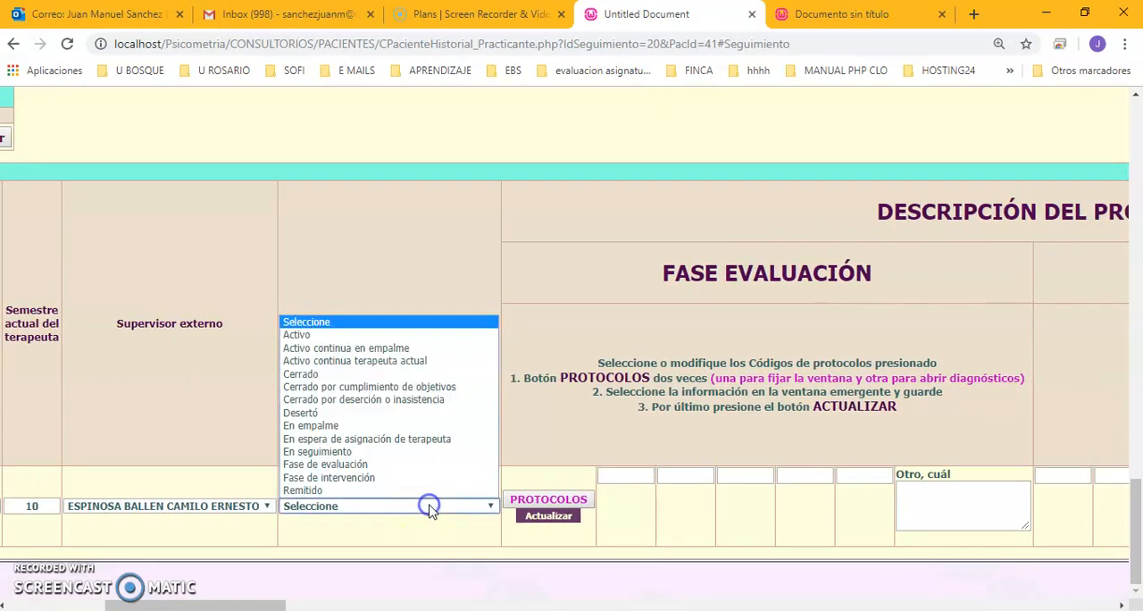
{"action": "left_click", "coordinate": [384, 426]}
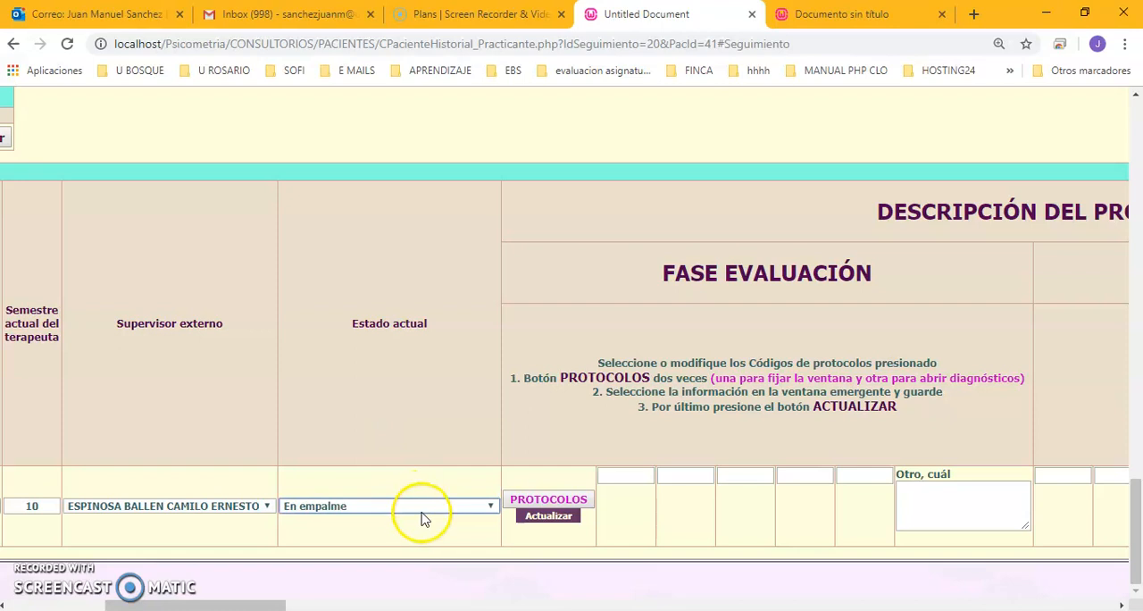
Open the follow-up's protocol selection and choose Protocolo de Activación Conductual as evaluation-phase protocol 1.
{"action": "left_click_drag", "start_coordinate": [1123, 605], "coordinate": [1123, 606]}
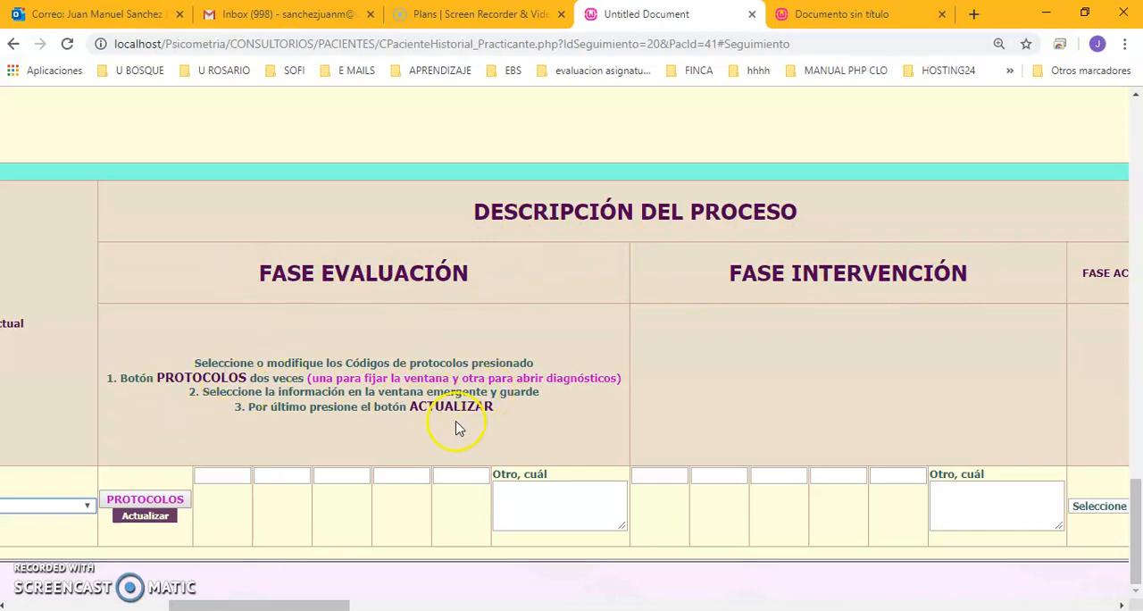
{"action": "left_click", "coordinate": [156, 500]}
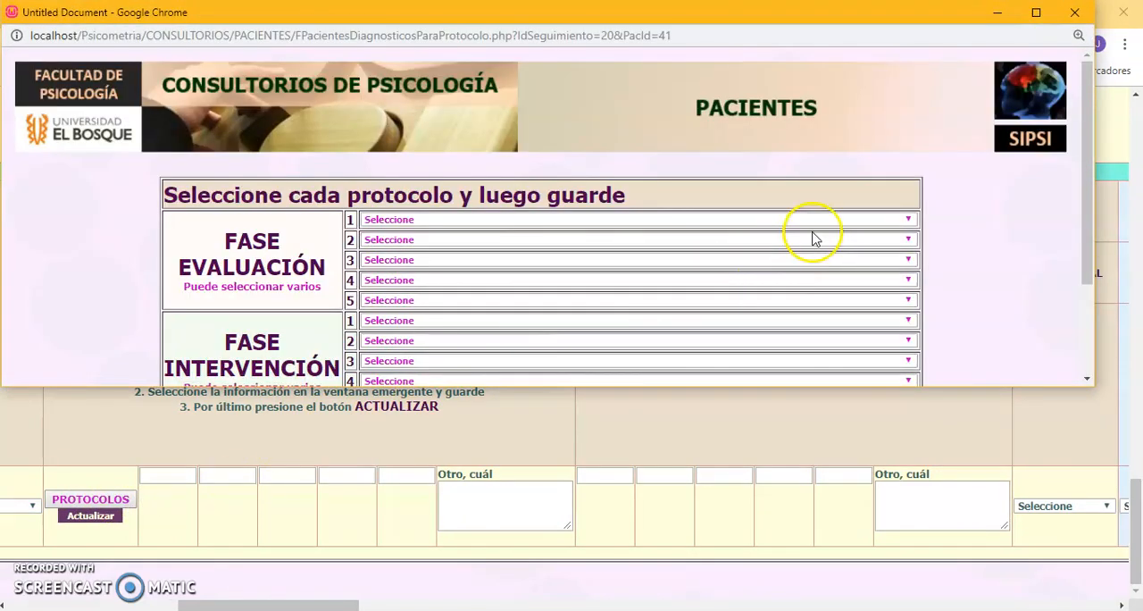
{"action": "scroll", "coordinate": [820, 238], "scroll_direction": "down", "scroll_amount": 3}
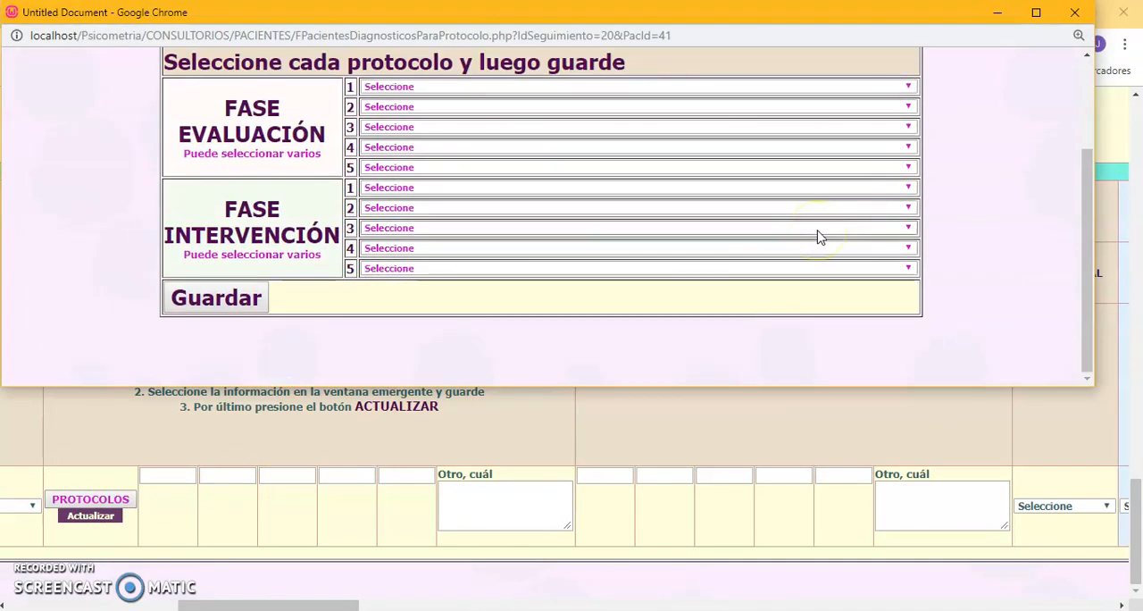
{"action": "left_click", "coordinate": [437, 87]}
{"action": "left_click", "coordinate": [417, 110]}
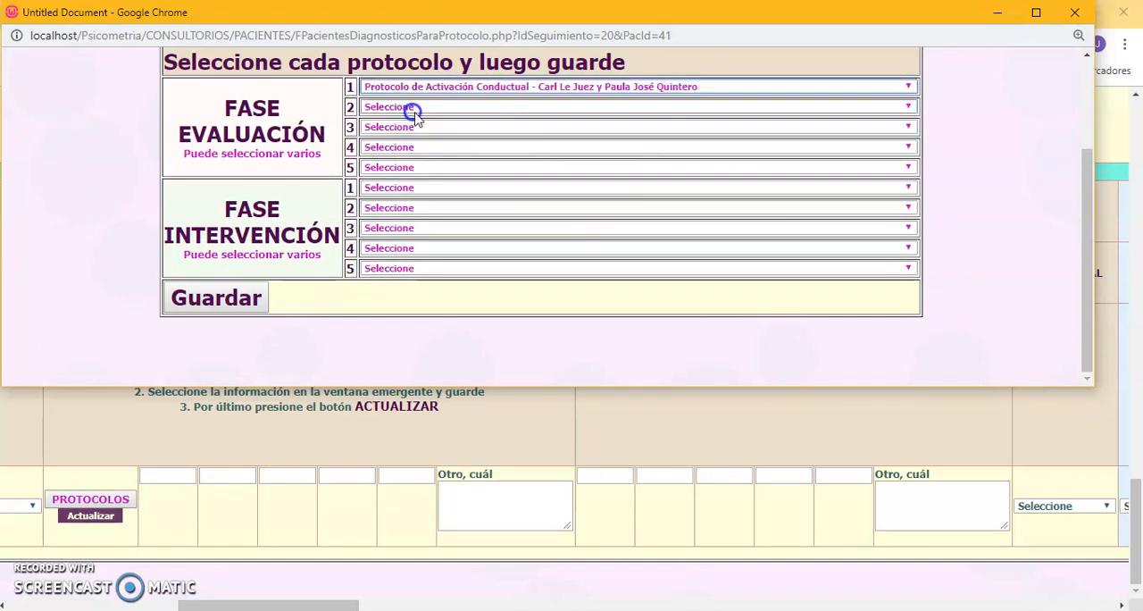
{"action": "left_click", "coordinate": [431, 111]}
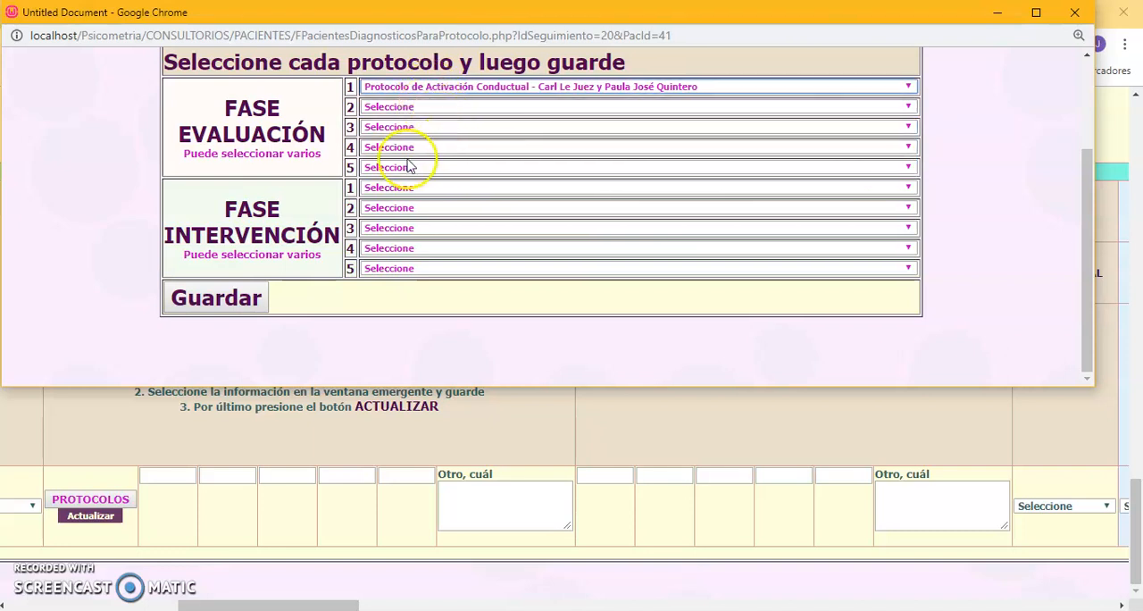
Choose Protocolo Unificado for intervention-phase protocols 1 and 2, and save the protocol selection.
{"action": "left_click", "coordinate": [418, 193]}
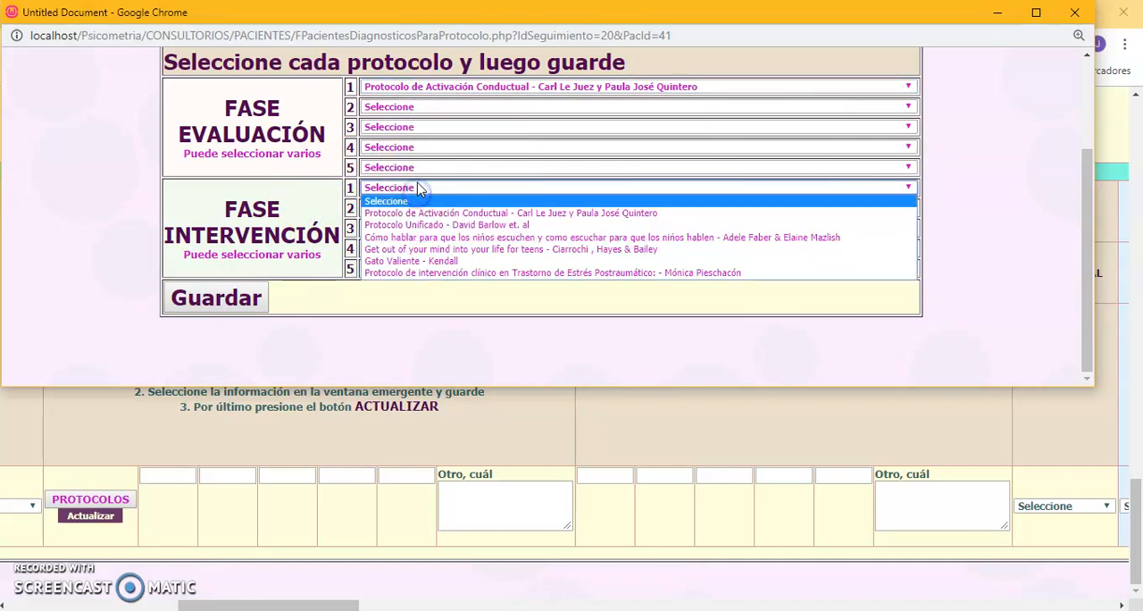
{"action": "left_click", "coordinate": [426, 225]}
{"action": "left_click", "coordinate": [423, 208]}
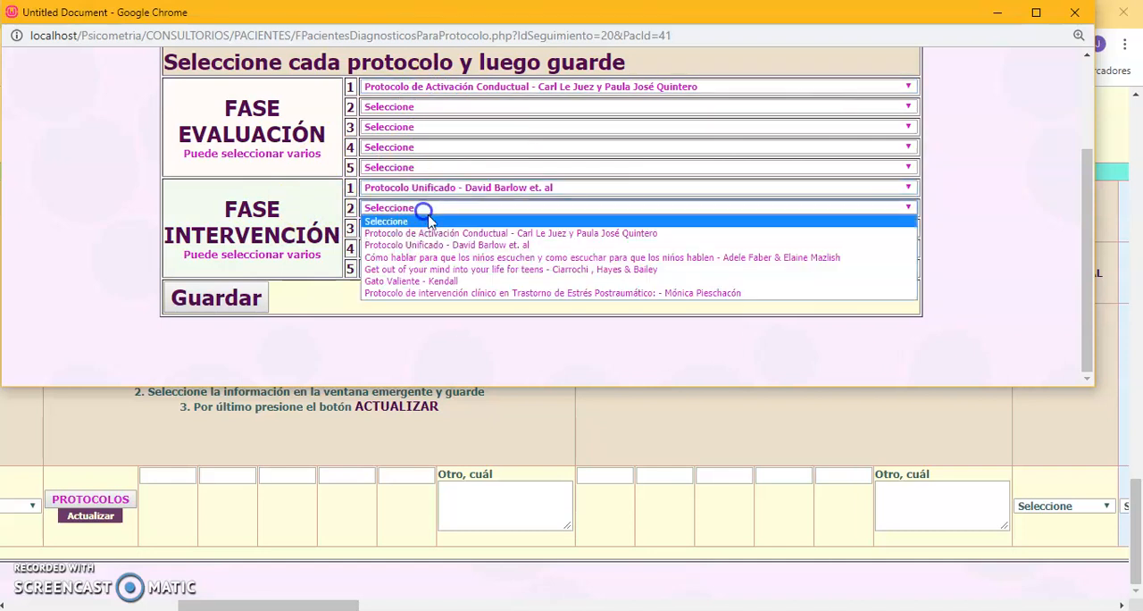
{"action": "left_click", "coordinate": [397, 245]}
{"action": "left_click", "coordinate": [251, 293]}
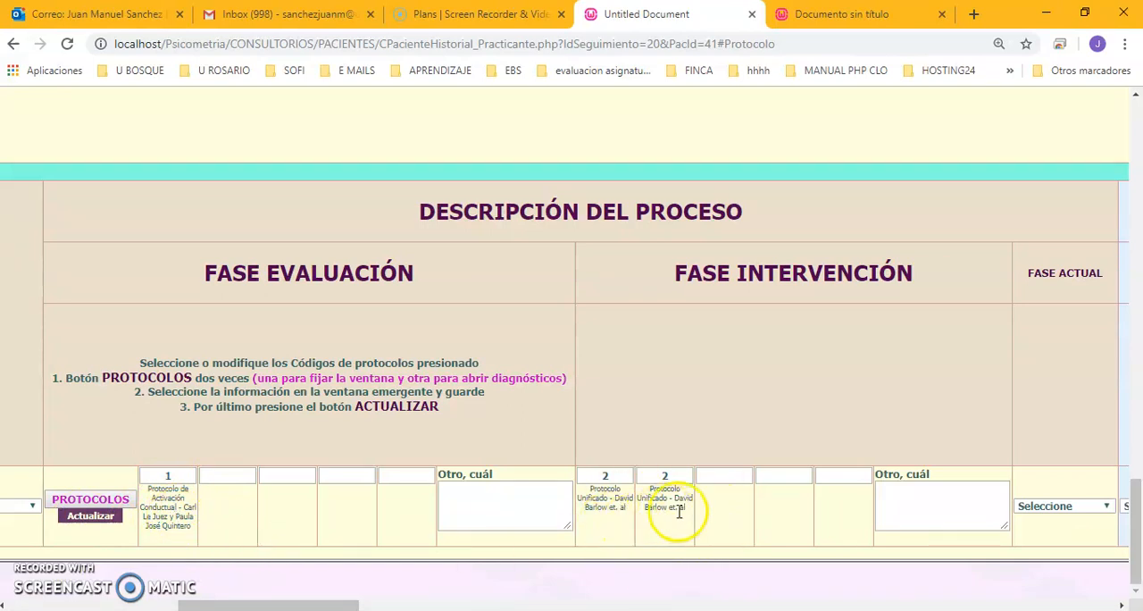
Enter FSDFSD as the other evaluation-phase protocol and SFSDF as the other intervention-phase protocol.
{"action": "left_click", "coordinate": [505, 503]}
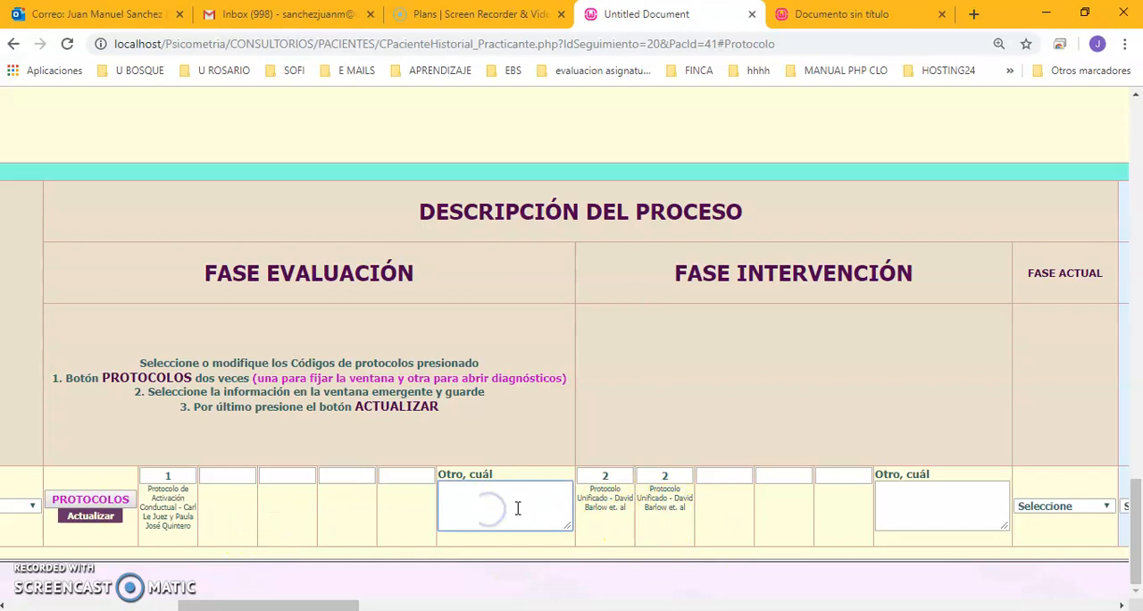
{"action": "type", "text": "FSDFSD"}
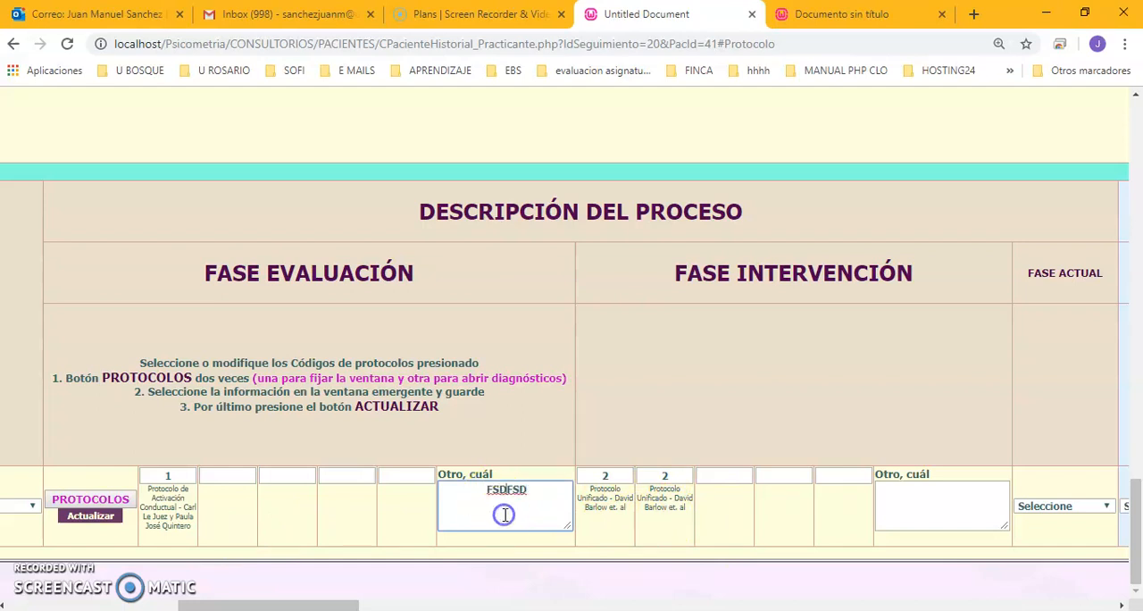
{"action": "left_click", "coordinate": [928, 502]}
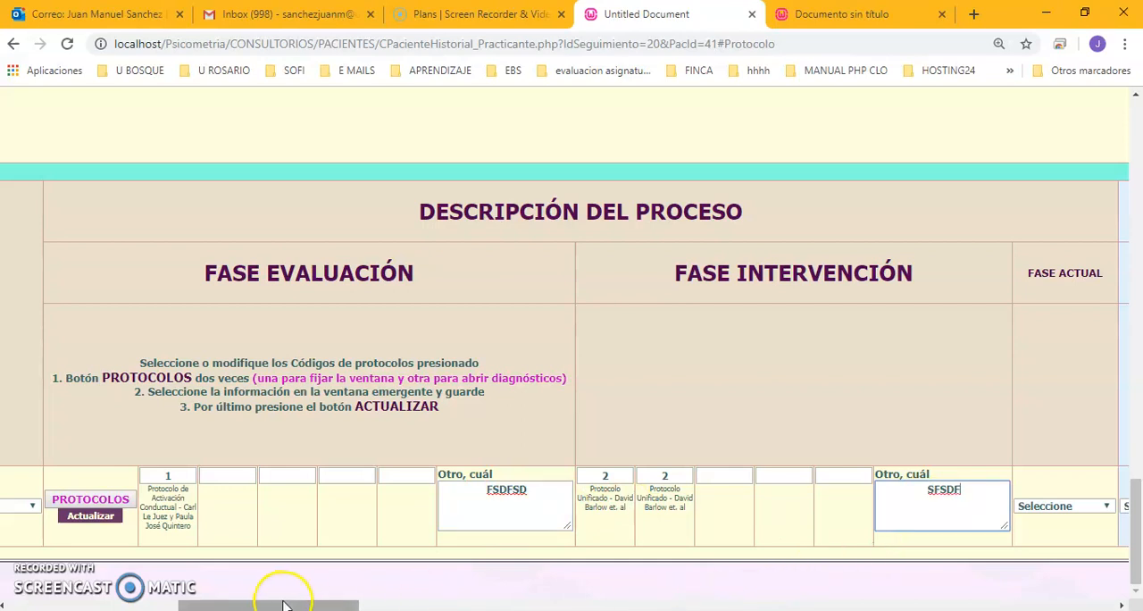
Set the follow-up's Fase actual to INTERVENCION and Requiere remisión to SI.
{"action": "left_click_drag", "start_coordinate": [276, 605], "coordinate": [368, 604]}
{"action": "left_click", "coordinate": [478, 508]}
{"action": "left_click", "coordinate": [481, 547]}
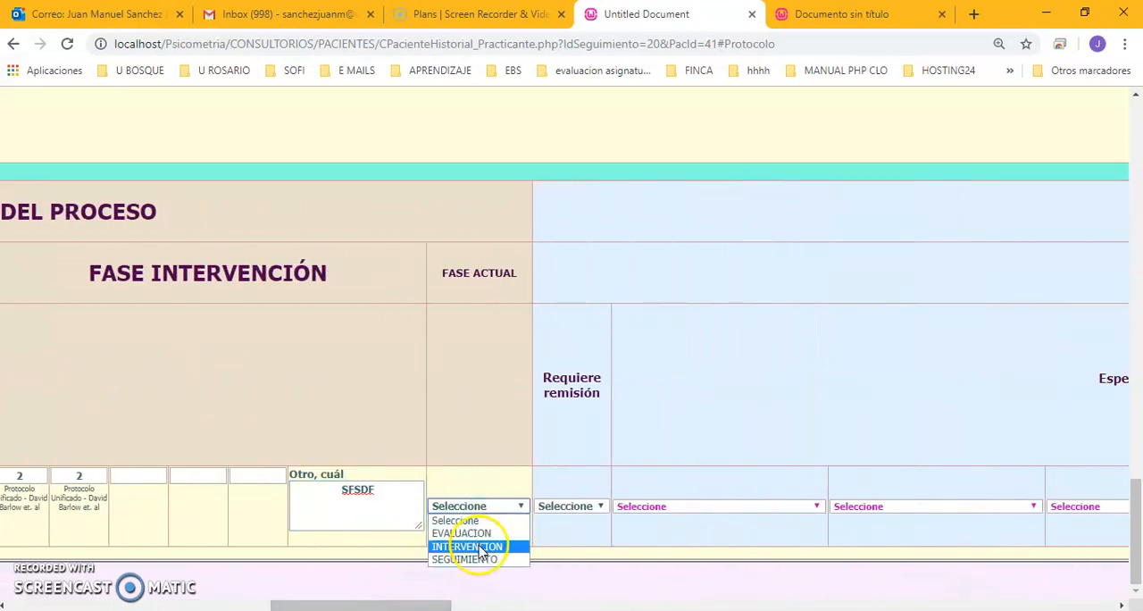
{"action": "left_click", "coordinate": [603, 507]}
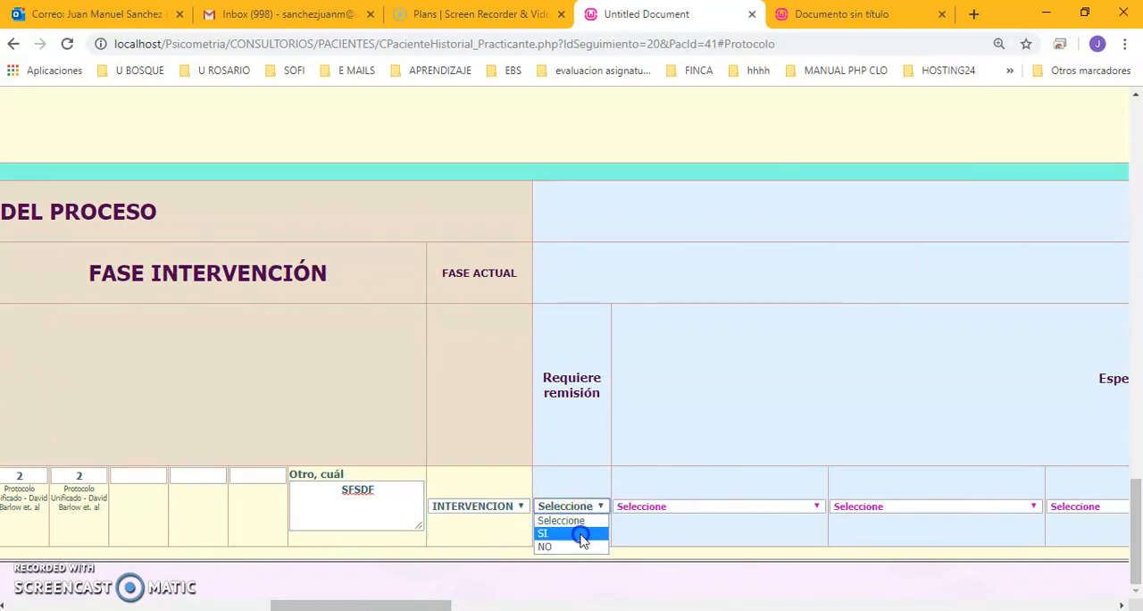
{"action": "left_click", "coordinate": [581, 534]}
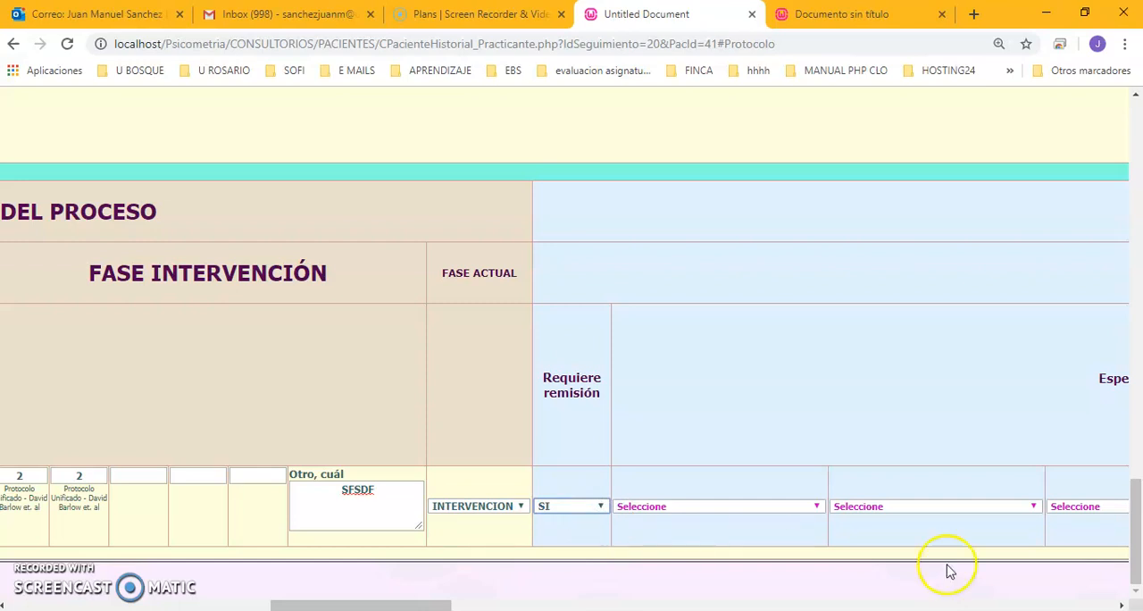
Select TERAPIA OCUPACIONAL, NEUROPSICOLOGÍA and CONSULTORIO JURIDICO as the first three referral destinations.
{"action": "left_click", "coordinate": [1122, 605]}
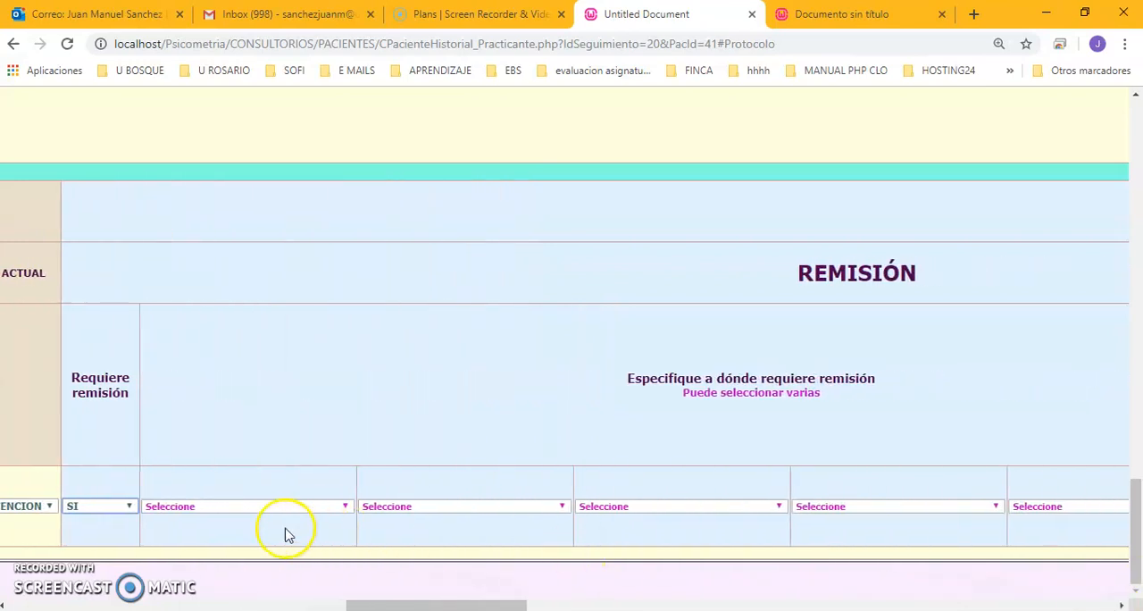
{"action": "left_click", "coordinate": [255, 505]}
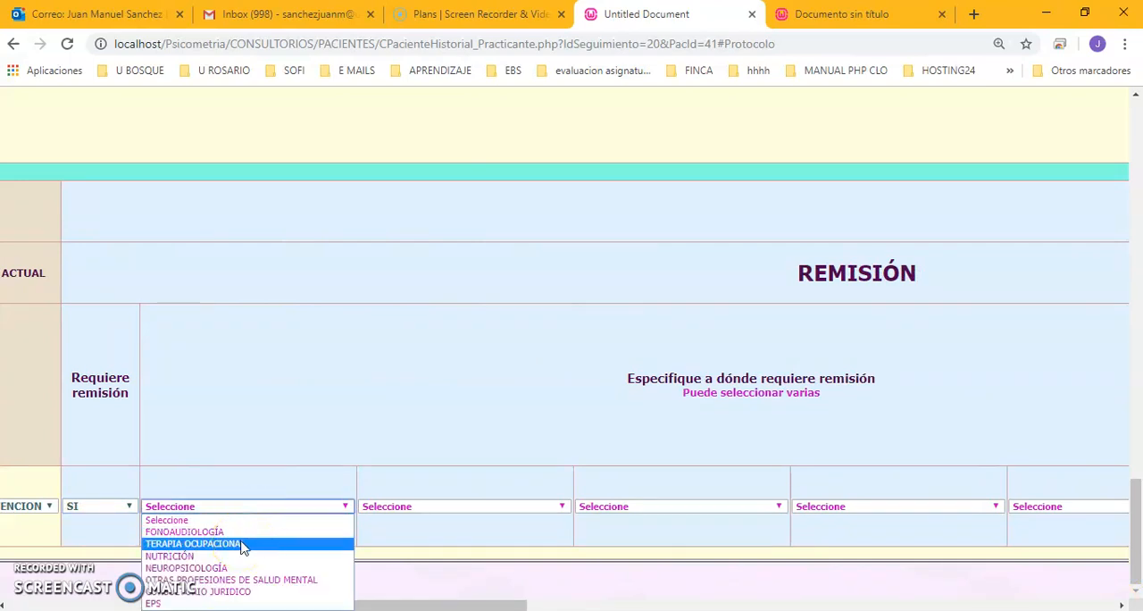
{"action": "left_click", "coordinate": [243, 543]}
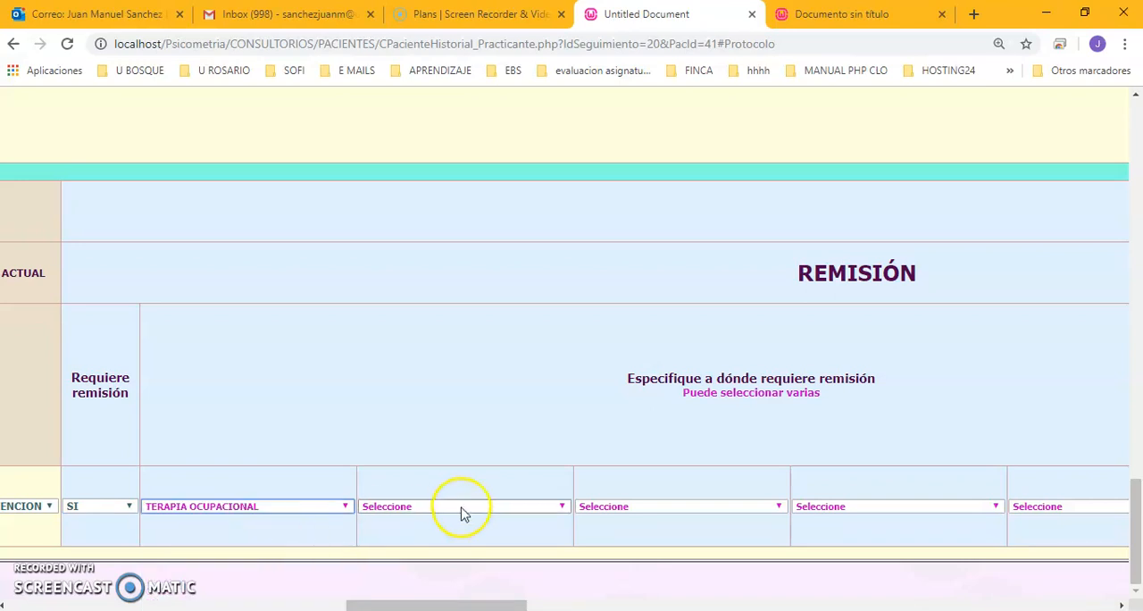
{"action": "left_click", "coordinate": [465, 505]}
{"action": "left_click", "coordinate": [485, 567]}
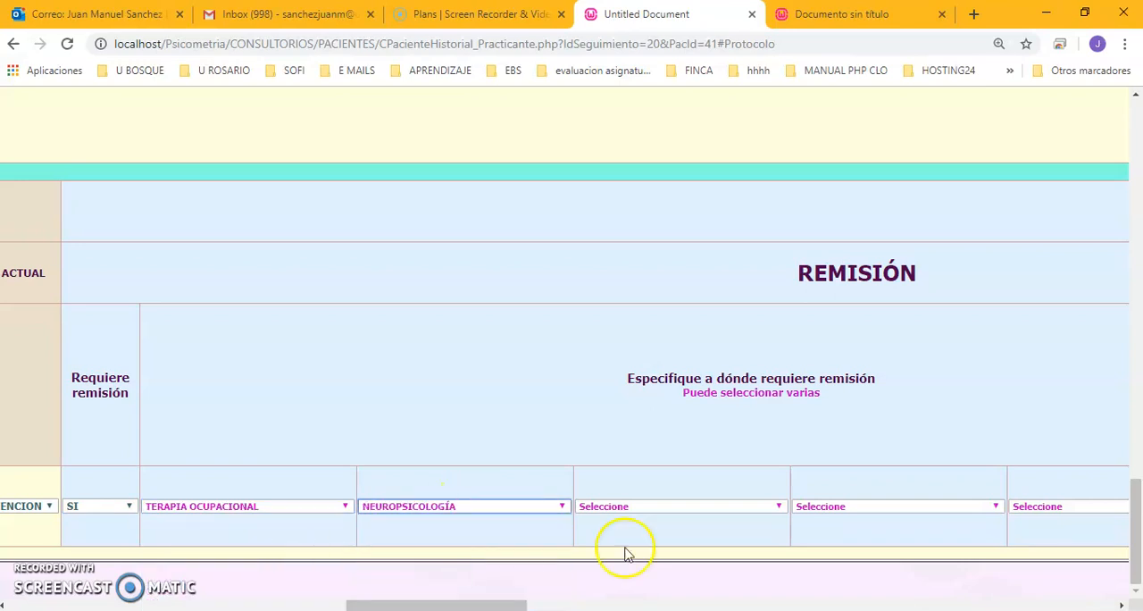
{"action": "left_click", "coordinate": [720, 510]}
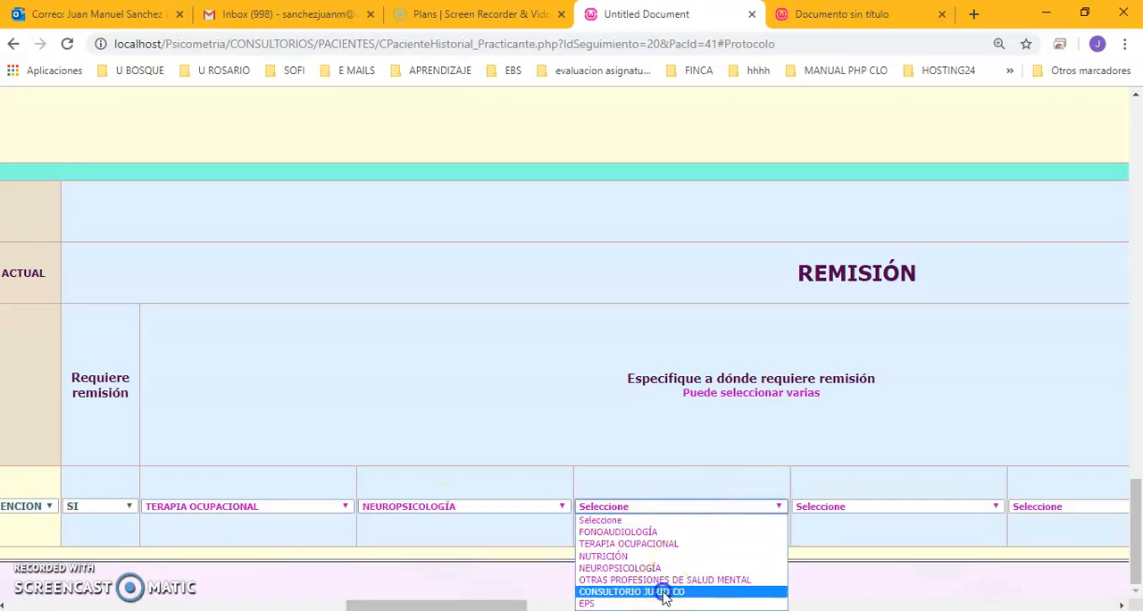
{"action": "left_click", "coordinate": [664, 592]}
Complete the referral with CVX as other destination, SI for Reposa en la historia clínica, and VX FGDF as its observations.
{"action": "left_click_drag", "start_coordinate": [529, 606], "coordinate": [634, 604]}
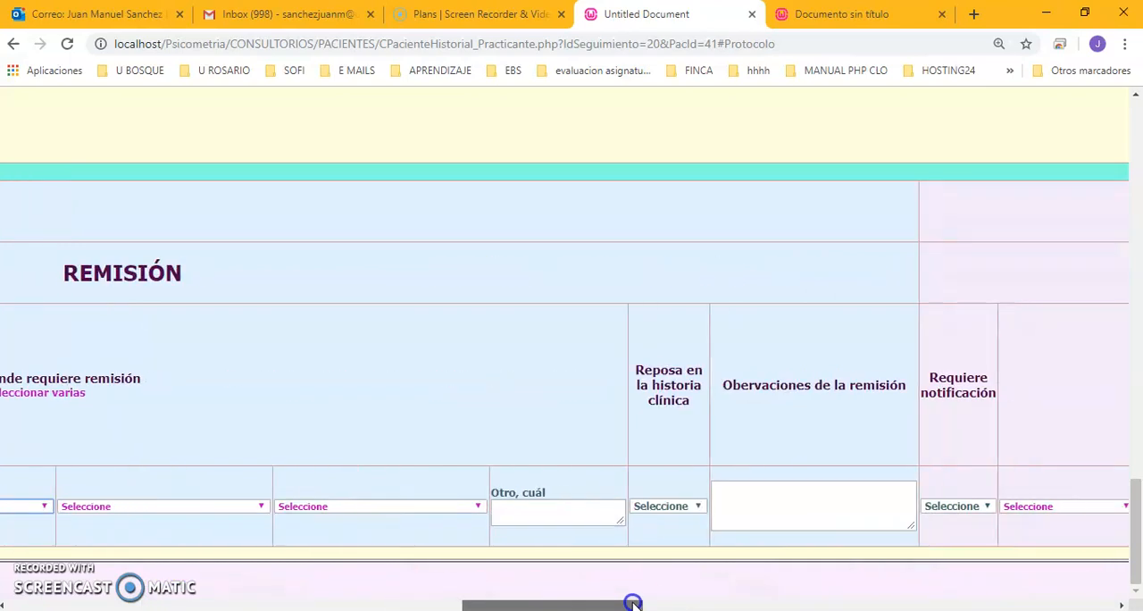
{"action": "left_click", "coordinate": [553, 506]}
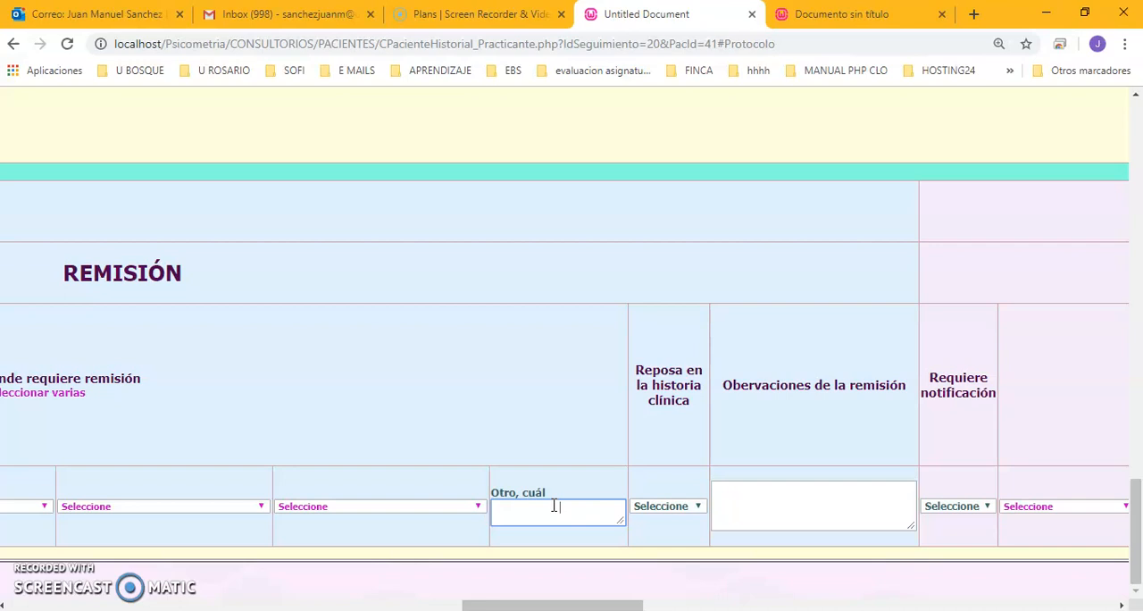
{"action": "left_click", "coordinate": [654, 511]}
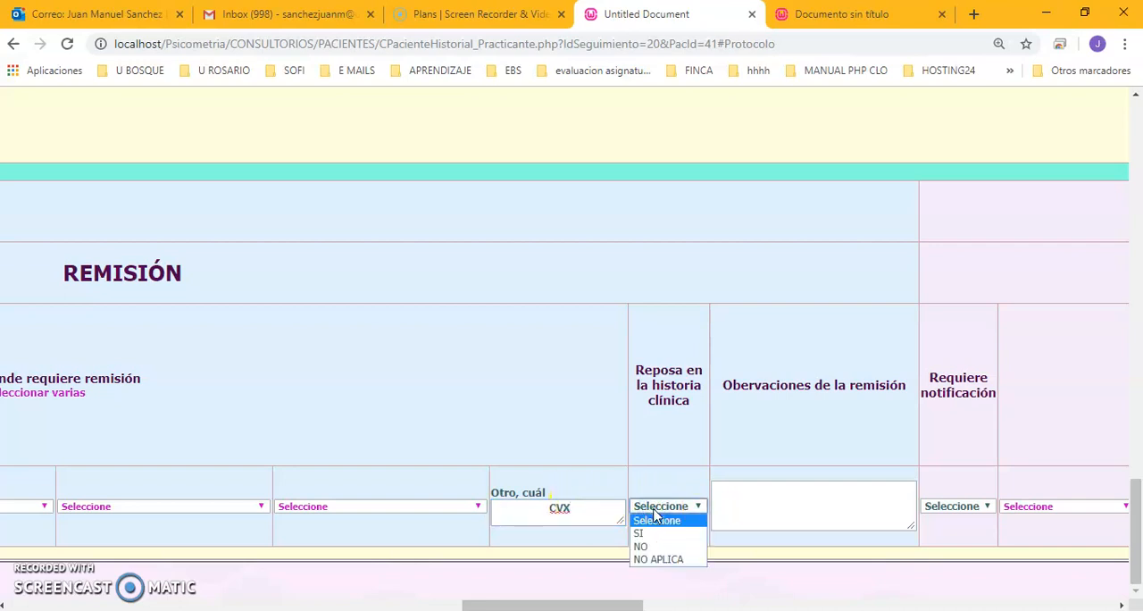
{"action": "left_click", "coordinate": [650, 534]}
{"action": "left_click", "coordinate": [769, 501]}
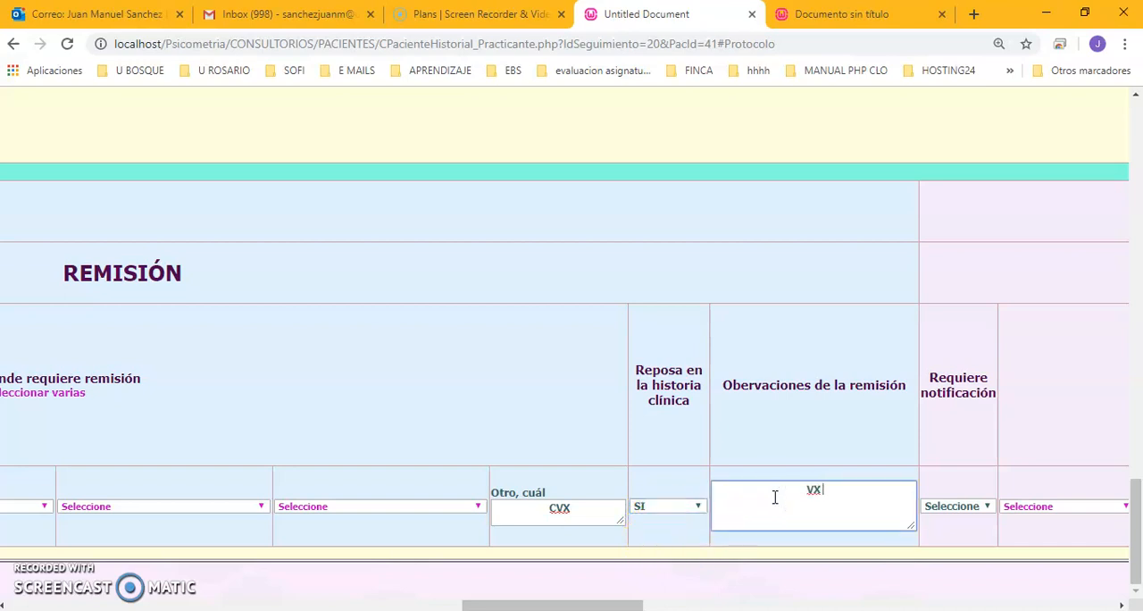
Set Requiere notificación to SI and select COMISARIA DE FAMILIA, FISCALIA and ICBF as the entities to notify.
{"action": "left_click_drag", "start_coordinate": [604, 603], "coordinate": [727, 607]}
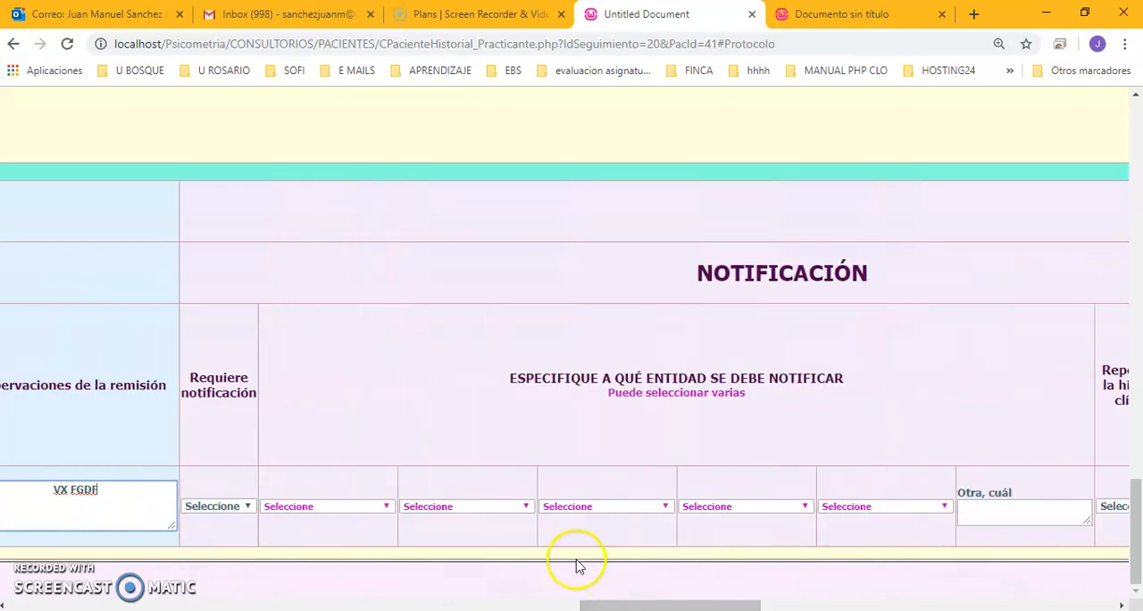
{"action": "left_click", "coordinate": [223, 505]}
{"action": "left_click", "coordinate": [222, 531]}
{"action": "left_click", "coordinate": [354, 509]}
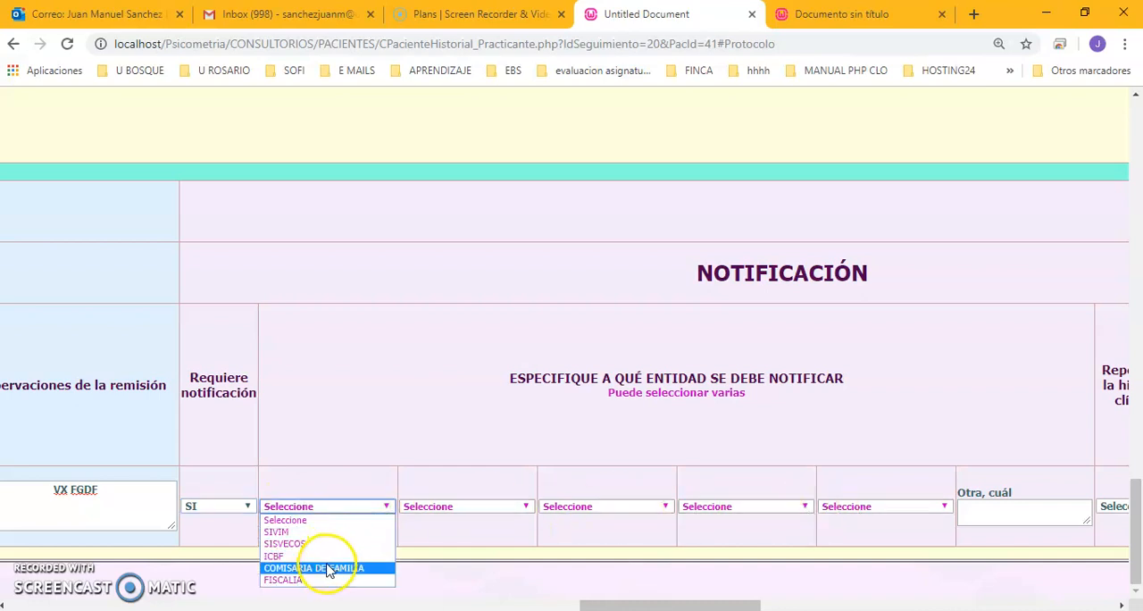
{"action": "left_click", "coordinate": [329, 569]}
{"action": "left_click", "coordinate": [483, 507]}
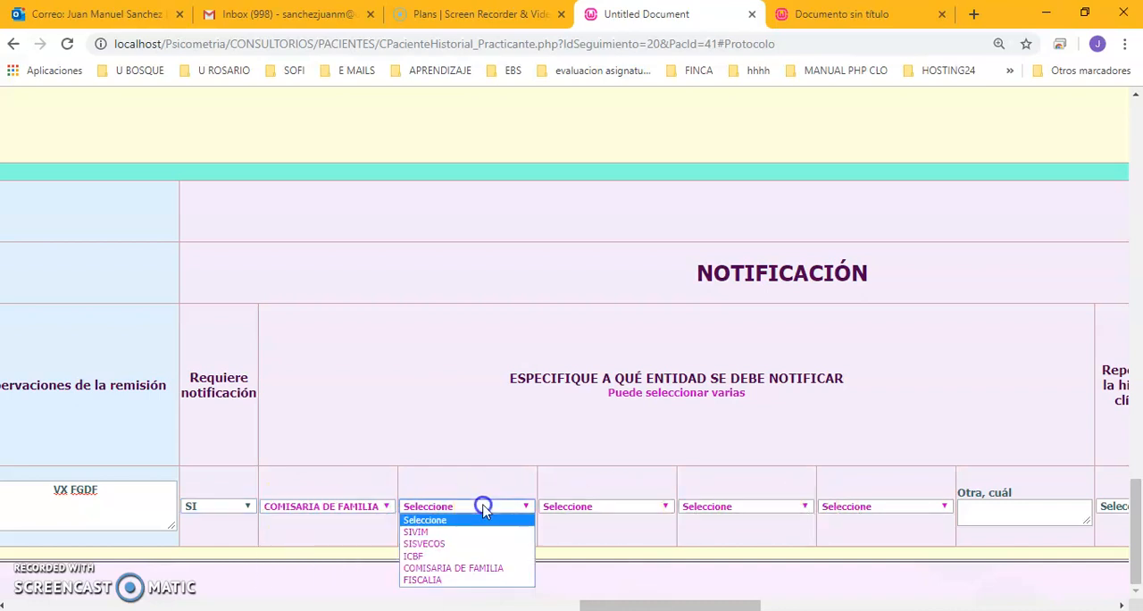
{"action": "left_click", "coordinate": [461, 580]}
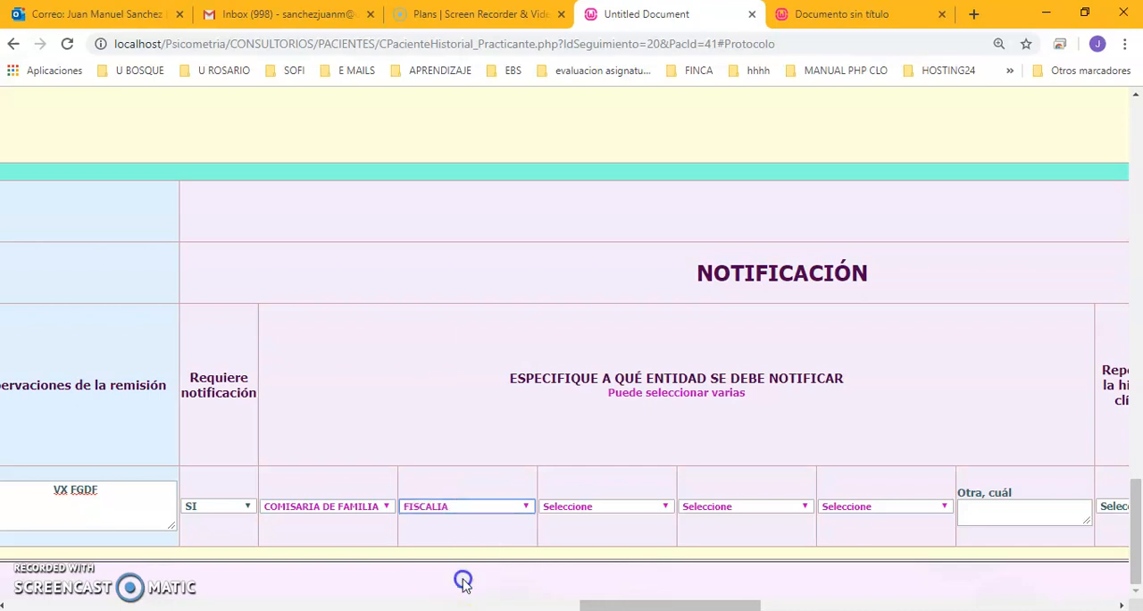
{"action": "left_click", "coordinate": [649, 509]}
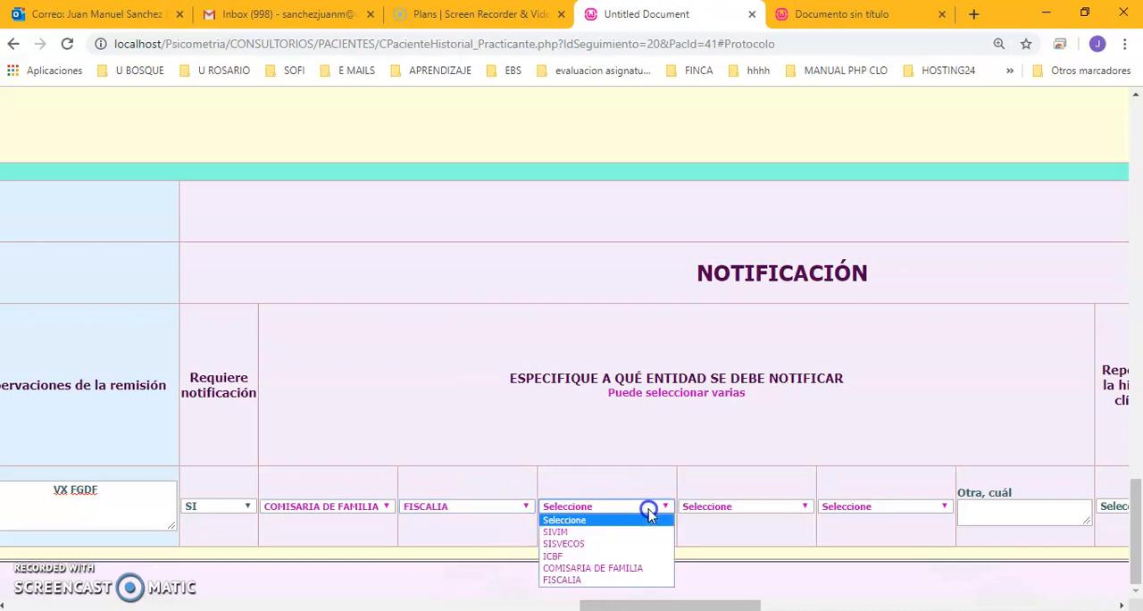
{"action": "left_click", "coordinate": [610, 557]}
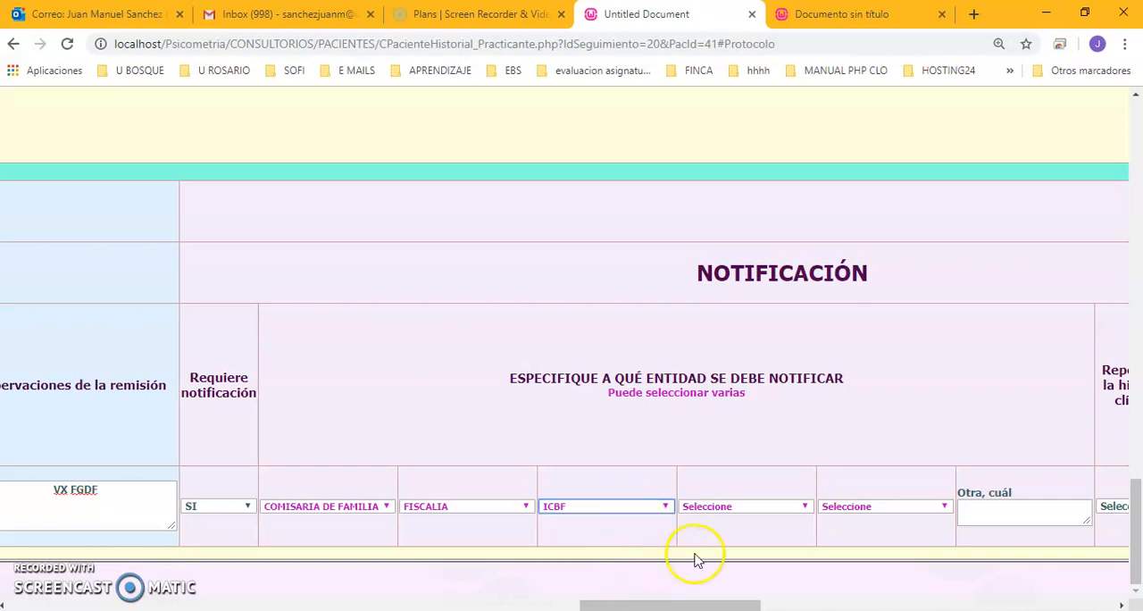
Complete the notification with CVXC as other entity, SI for Reposa en la historia clínica, and VXZXCC as its observations.
{"action": "left_click_drag", "start_coordinate": [724, 605], "coordinate": [804, 606]}
{"action": "left_click", "coordinate": [593, 516]}
{"action": "type", "text": "CVXC"}
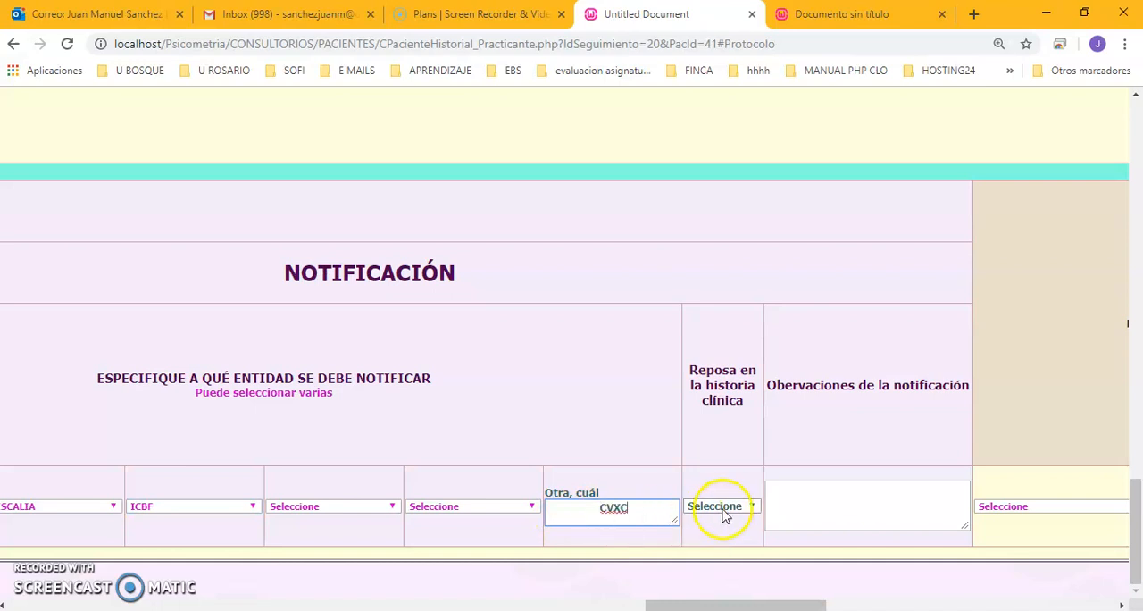
{"action": "left_click", "coordinate": [723, 507]}
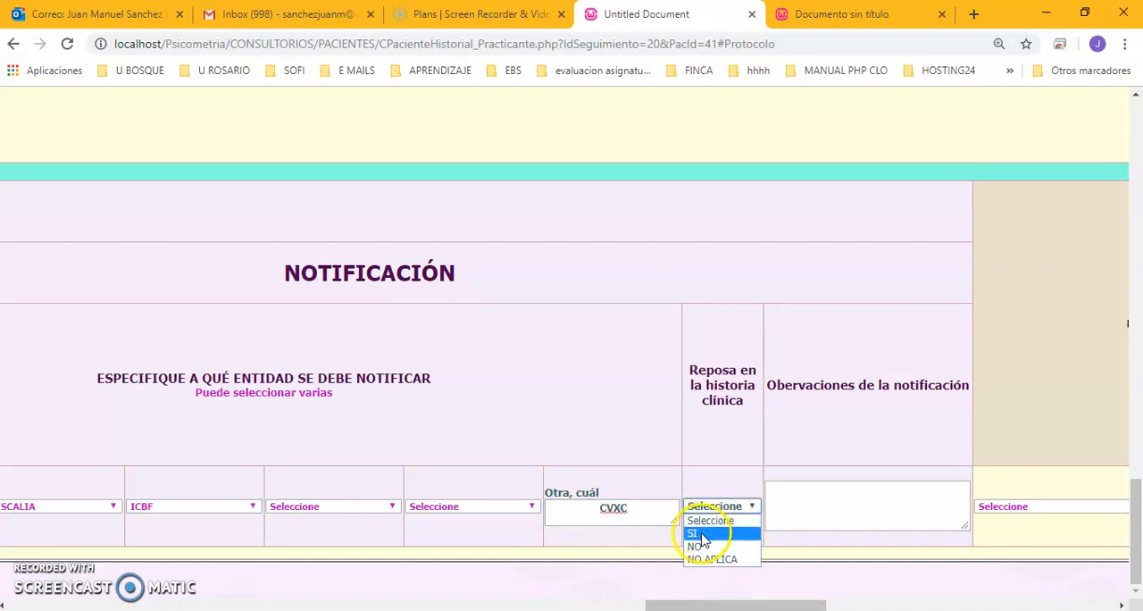
{"action": "left_click", "coordinate": [701, 534]}
{"action": "left_click", "coordinate": [855, 505]}
{"action": "type", "text": "VXZXCC"}
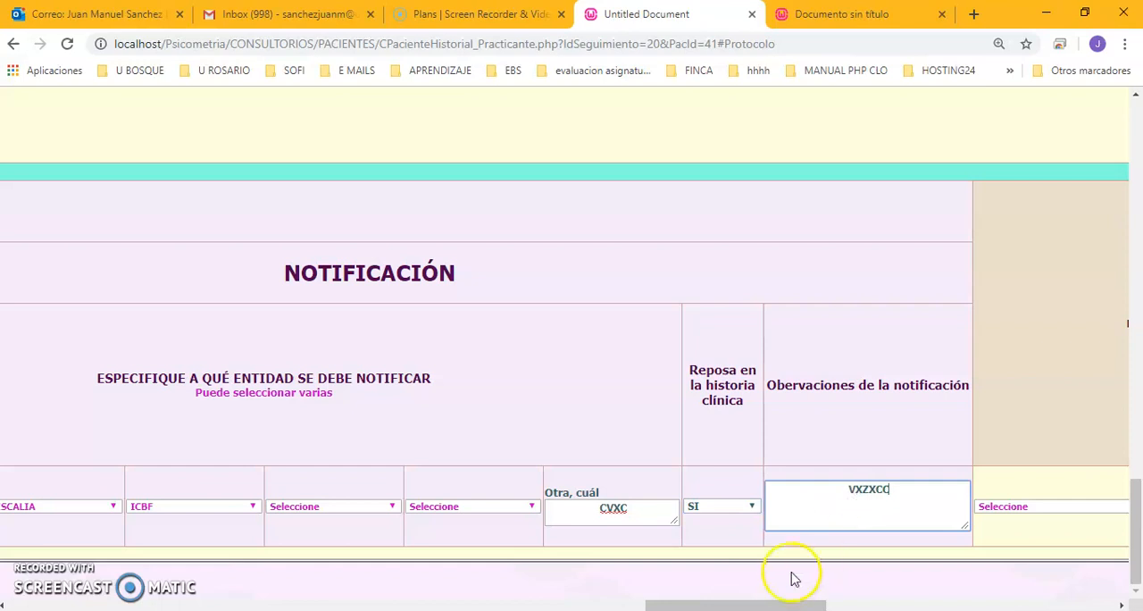
{"action": "left_click_drag", "start_coordinate": [804, 606], "coordinate": [916, 606]}
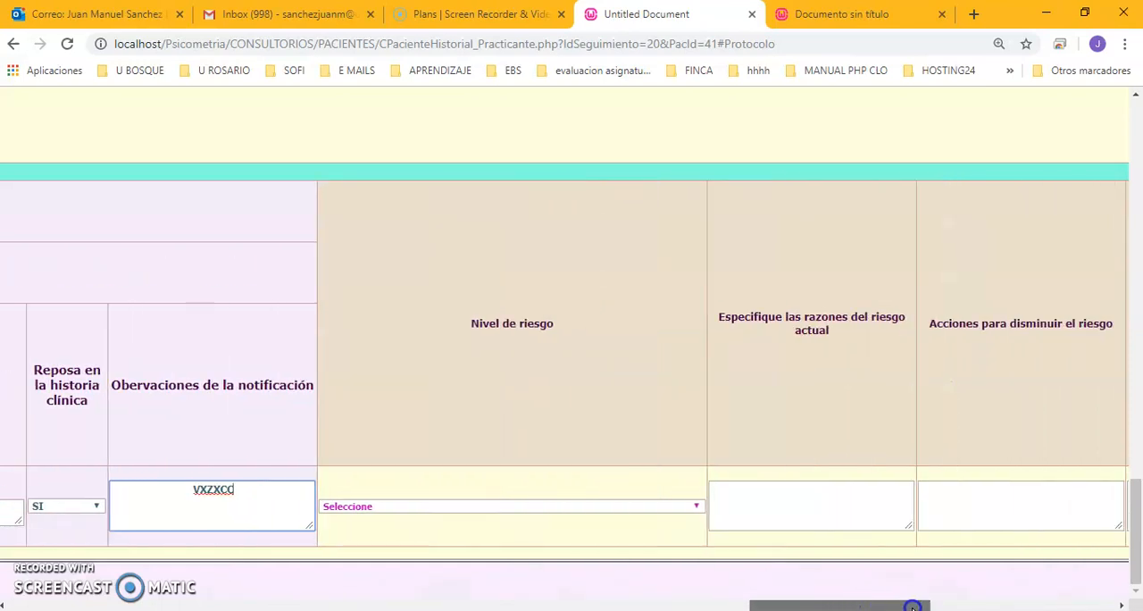
Set Nivel de riesgo to ALTO - CASO CON SEGUIMIENTO POR FISC - COM FAM - ICBF, with SDFZCZXC as reasons and ZXCZXC as risk-reducing actions.
{"action": "left_click", "coordinate": [647, 515]}
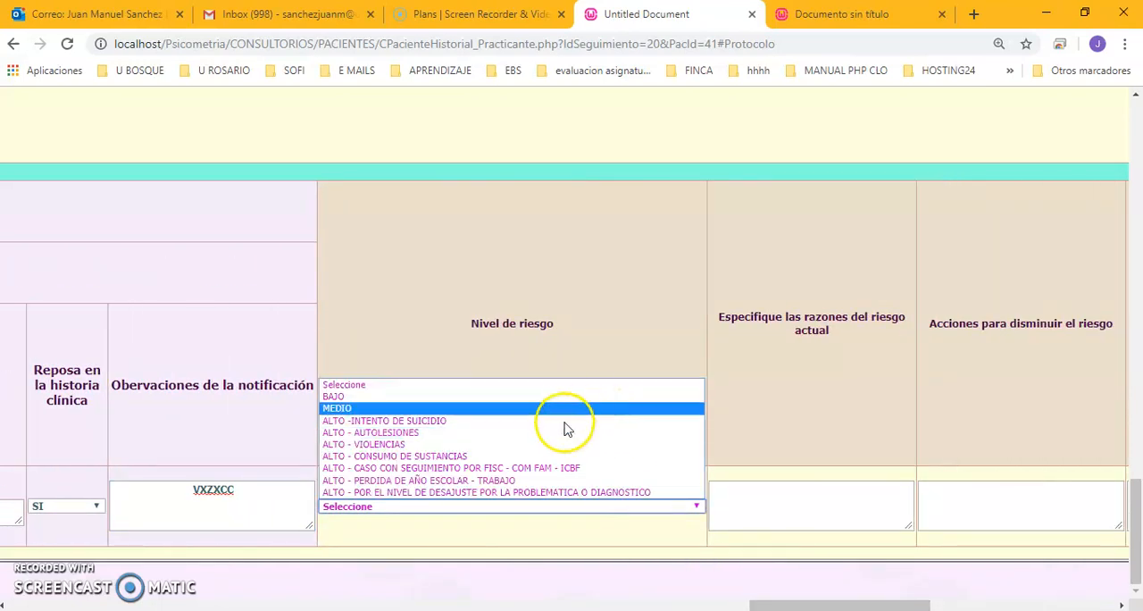
{"action": "left_click", "coordinate": [567, 467]}
{"action": "left_click", "coordinate": [818, 506]}
{"action": "type", "text": "SDFZCXC"}
{"action": "left_click", "coordinate": [1021, 504]}
{"action": "left_click", "coordinate": [1121, 605]}
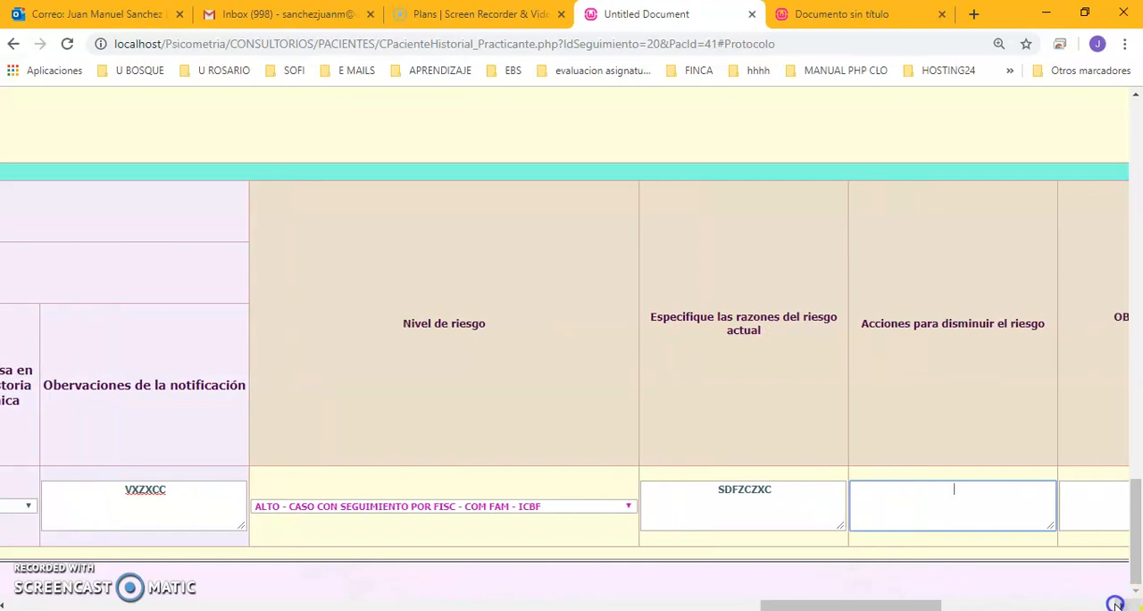
{"action": "type", "text": "ZXCZXC"}
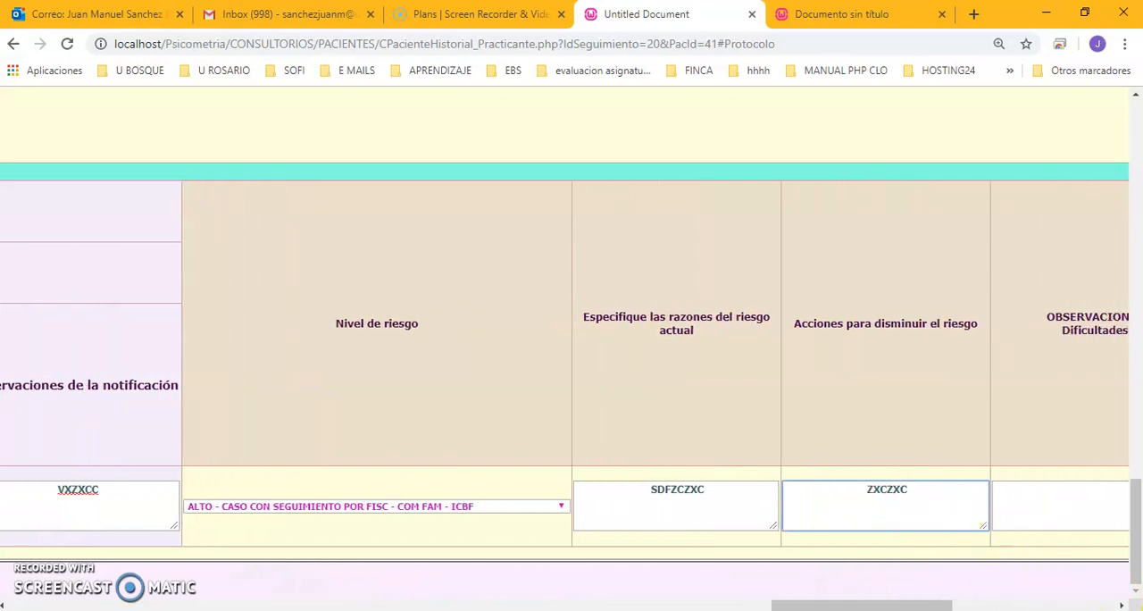
Fill in the follow-up observations with FSDDCZXC for Dificultades and ZXCZXCZ for Recomendaciones.
{"action": "left_click", "coordinate": [1122, 605]}
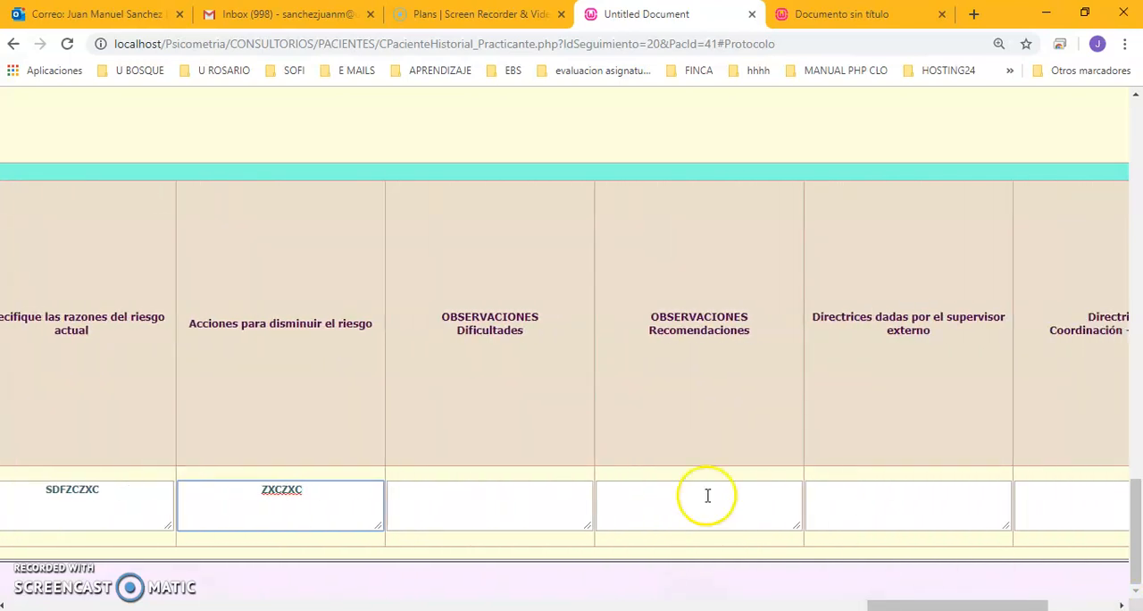
{"action": "left_click", "coordinate": [467, 497]}
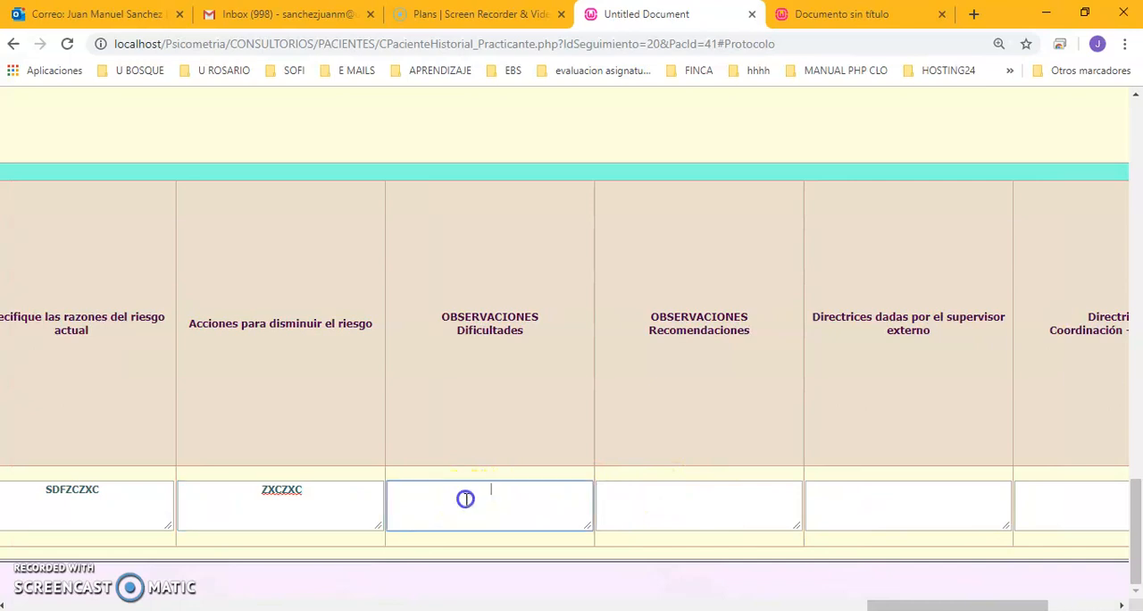
{"action": "type", "text": "FSDDCZXC"}
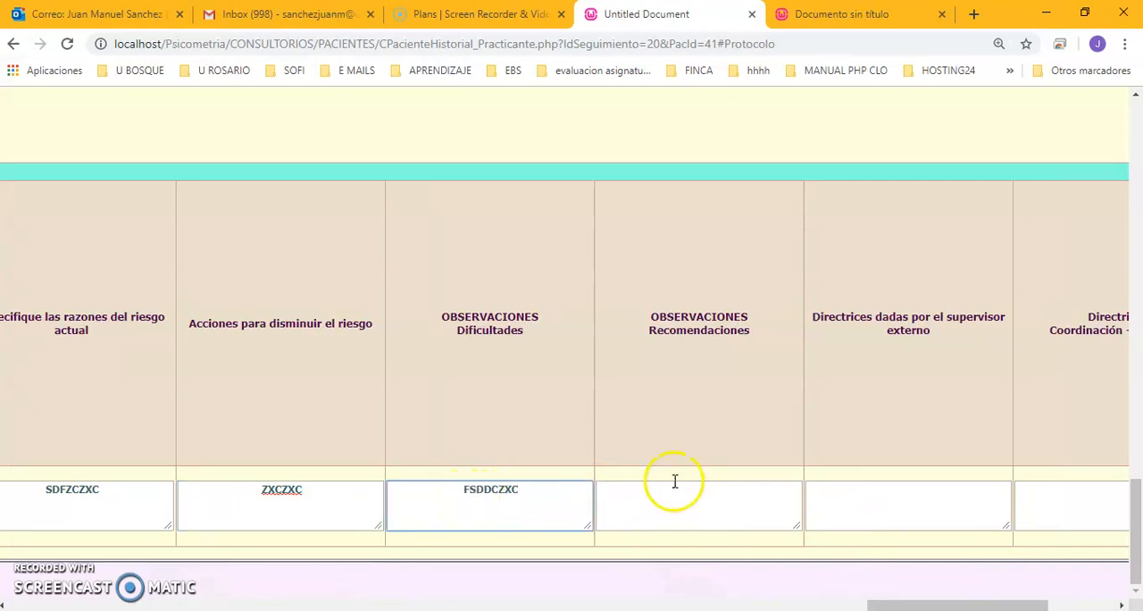
{"action": "left_click", "coordinate": [703, 501]}
{"action": "type", "text": "ZXCZXCZ"}
Enter DSDFDS as the external supervisor's directives and ZXCZXC as the Coordinación - Dirección directives.
{"action": "left_click", "coordinate": [953, 490]}
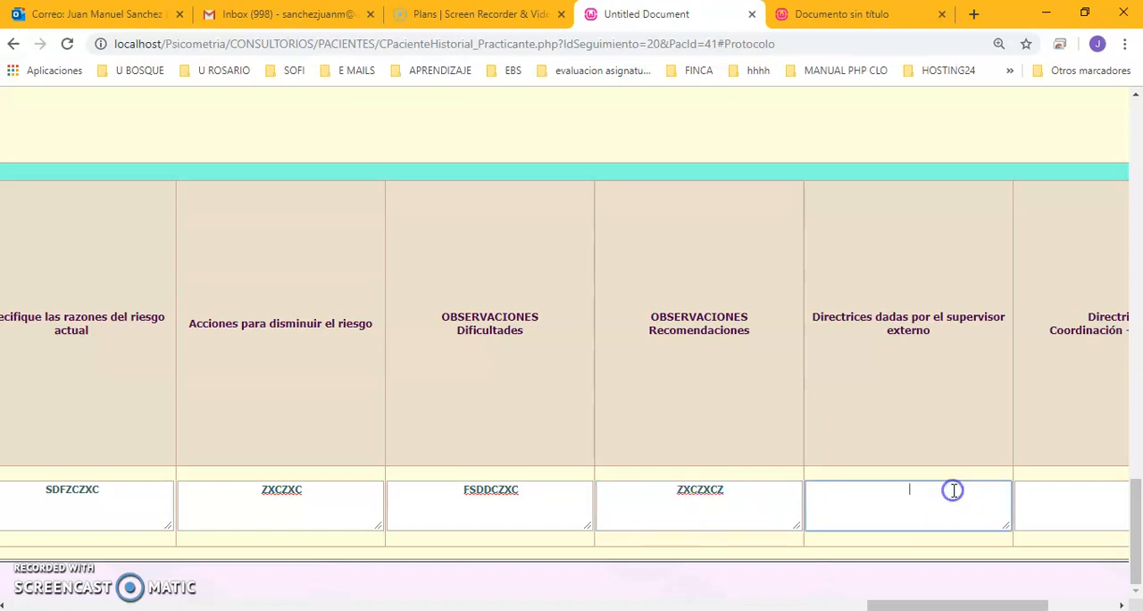
{"action": "key", "text": "alt+space"}
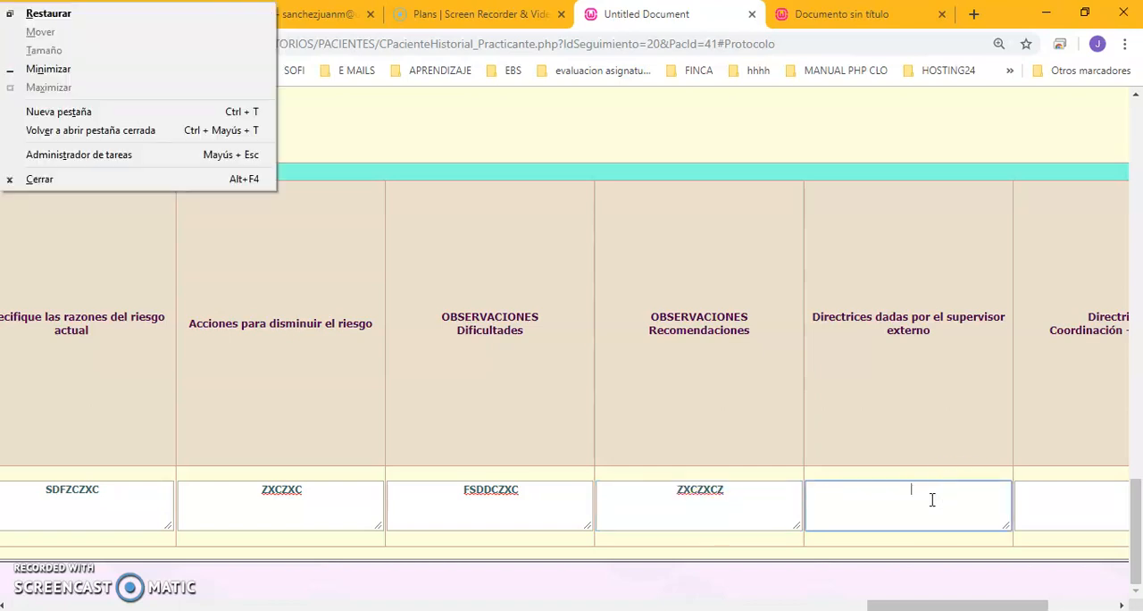
{"action": "left_click", "coordinate": [932, 499]}
{"action": "type", "text": "DSDFDS"}
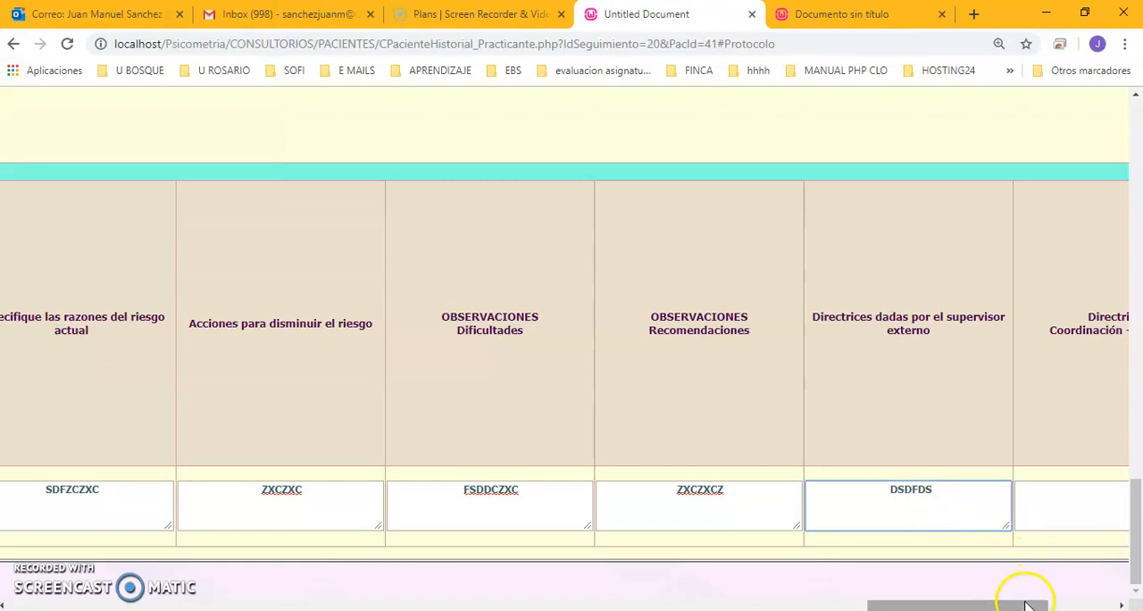
{"action": "left_click_drag", "start_coordinate": [1021, 605], "coordinate": [1065, 604]}
{"action": "left_click", "coordinate": [833, 505]}
{"action": "type", "text": "ZXCZXC"}
Enter 5 sessions scheduled for the month and 1 cancelled session, and save the follow-up record.
{"action": "left_click_drag", "start_coordinate": [989, 605], "coordinate": [1027, 604]}
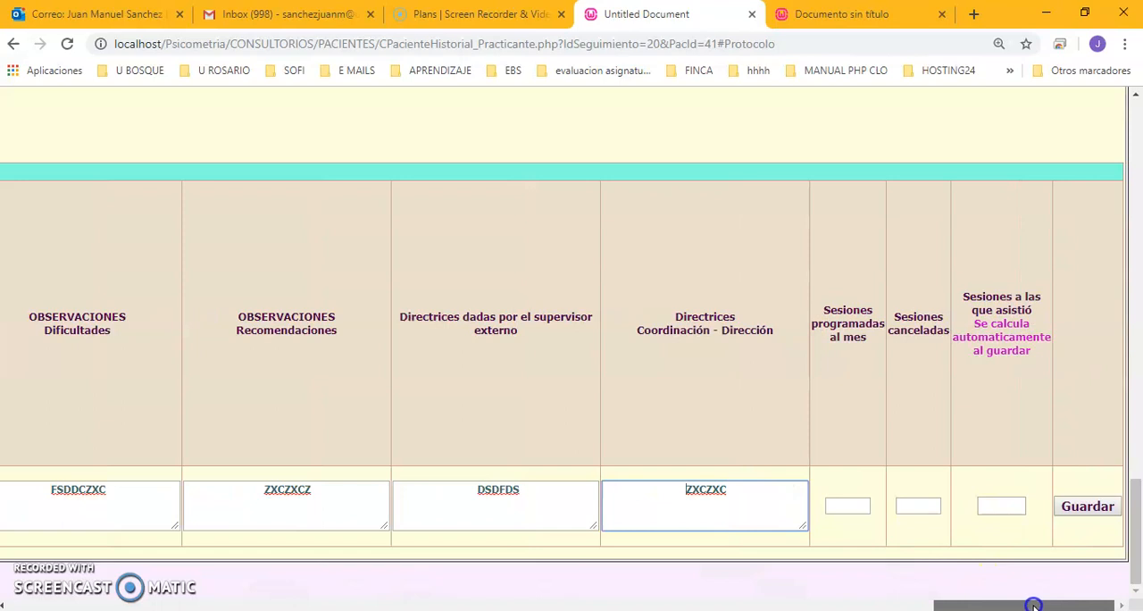
{"action": "left_click", "coordinate": [842, 506]}
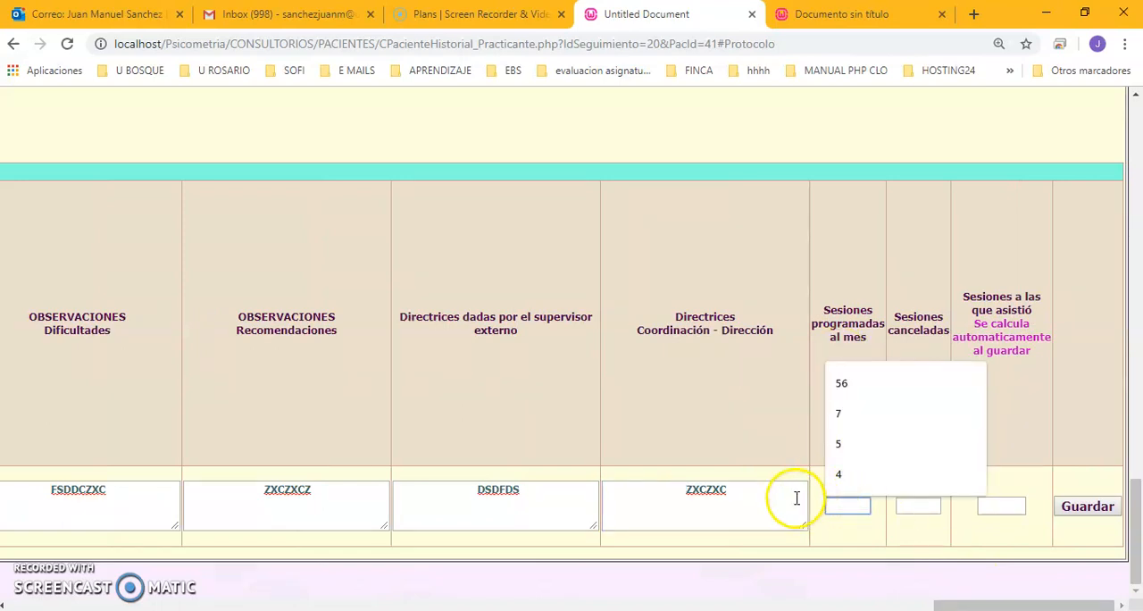
{"action": "type", "text": "5"}
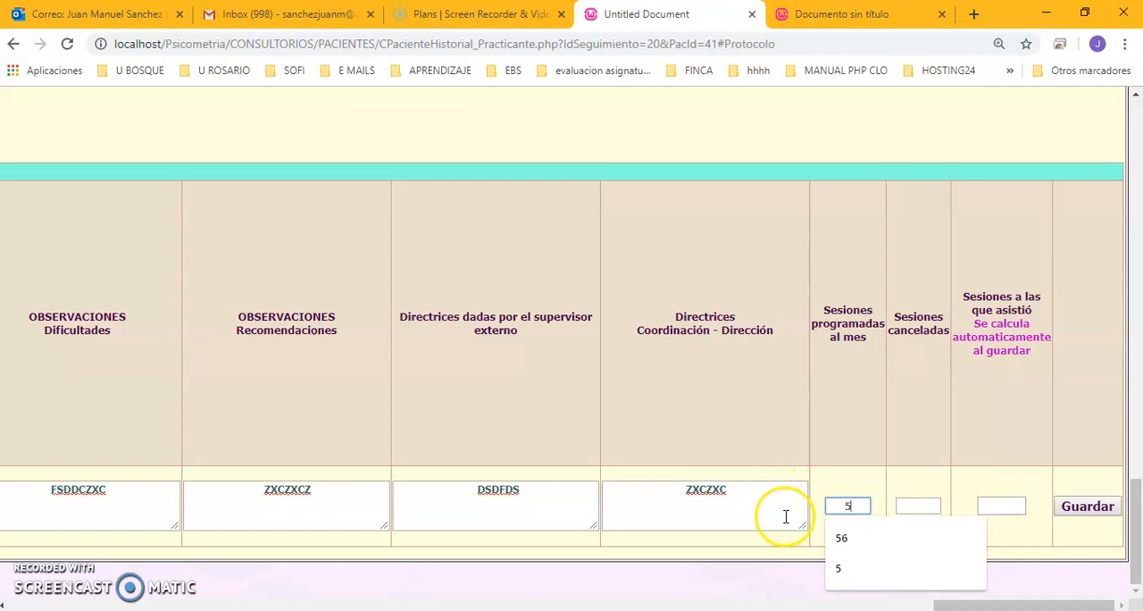
{"action": "left_click", "coordinate": [915, 508]}
{"action": "type", "text": "1"}
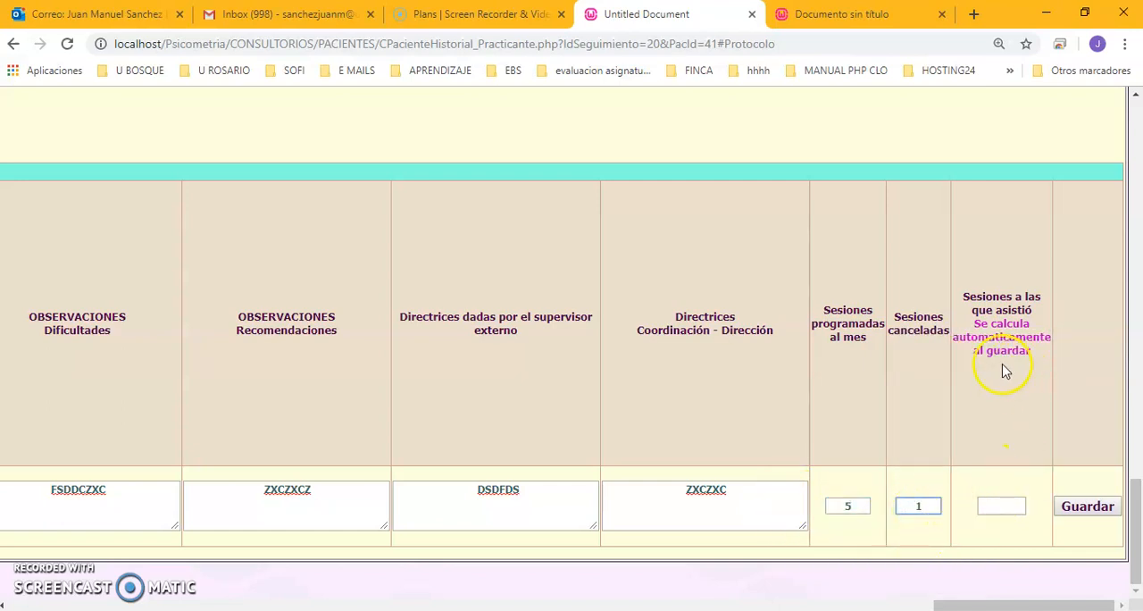
{"action": "left_click_drag", "start_coordinate": [980, 331], "coordinate": [1026, 352]}
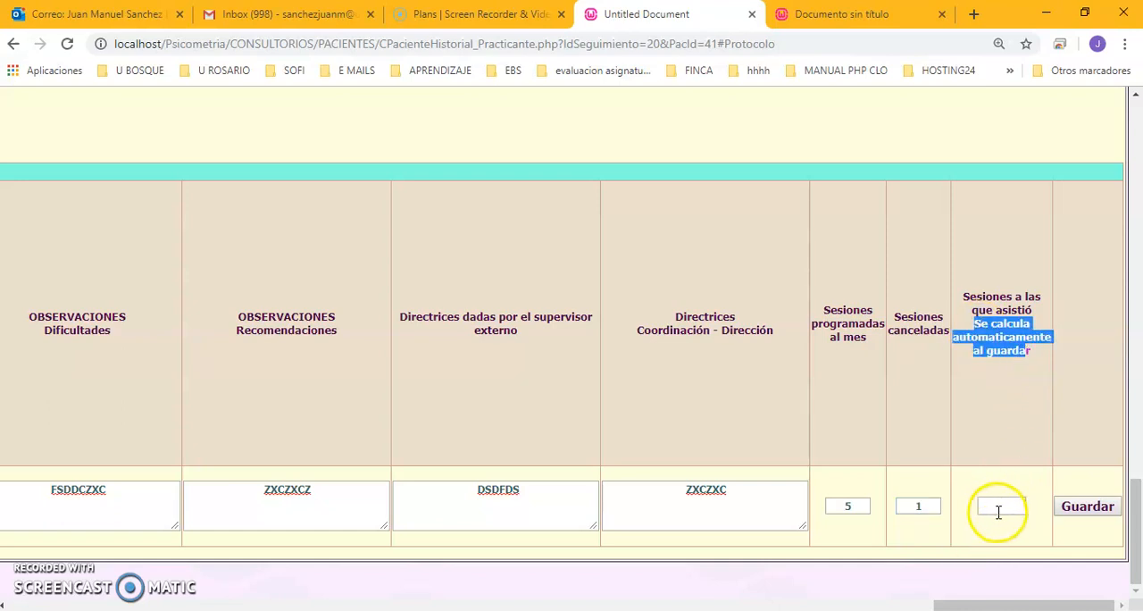
{"action": "left_click", "coordinate": [1085, 507]}
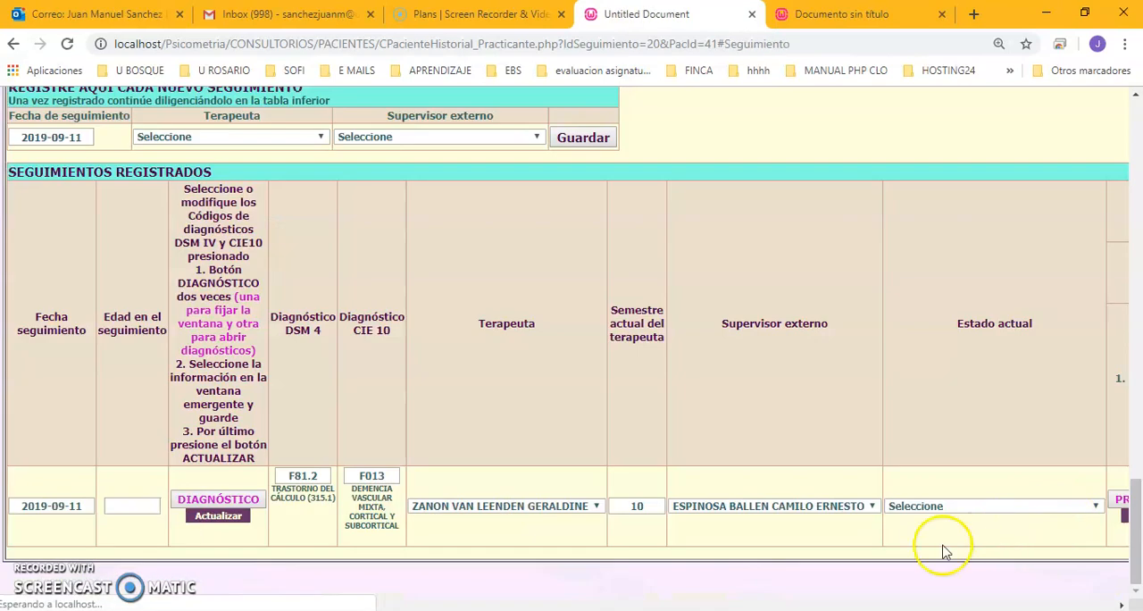
{"action": "left_click_drag", "start_coordinate": [156, 607], "coordinate": [931, 587]}
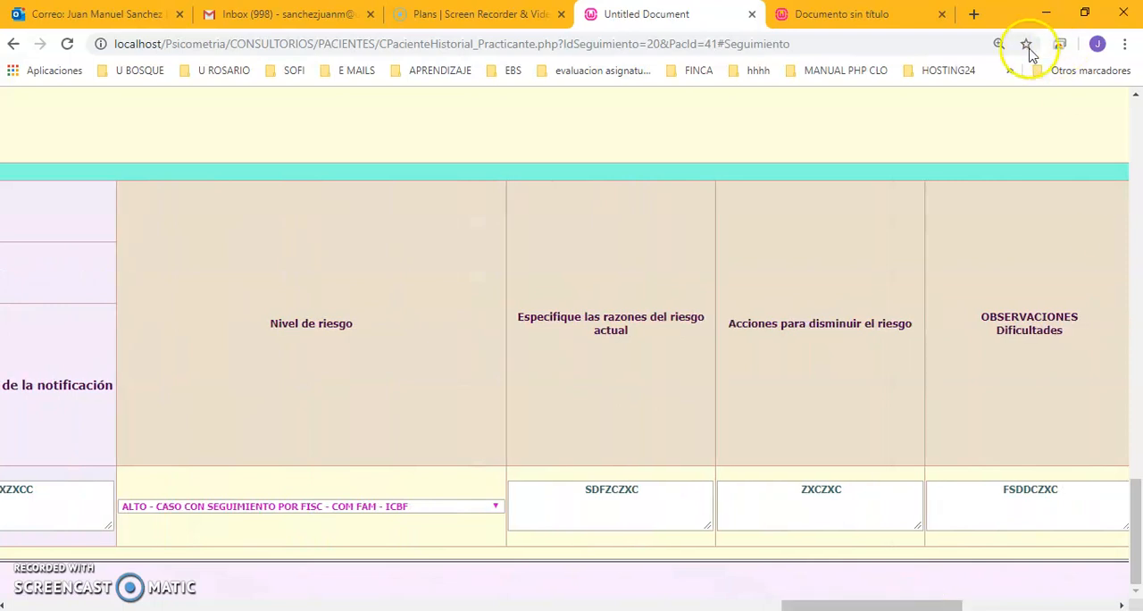
Open the first assigned patient's record from the postgraduate patient list and examine its personal data, responsible staff and RIPS sections.
{"action": "left_click", "coordinate": [869, 14]}
{"action": "left_click", "coordinate": [830, 425]}
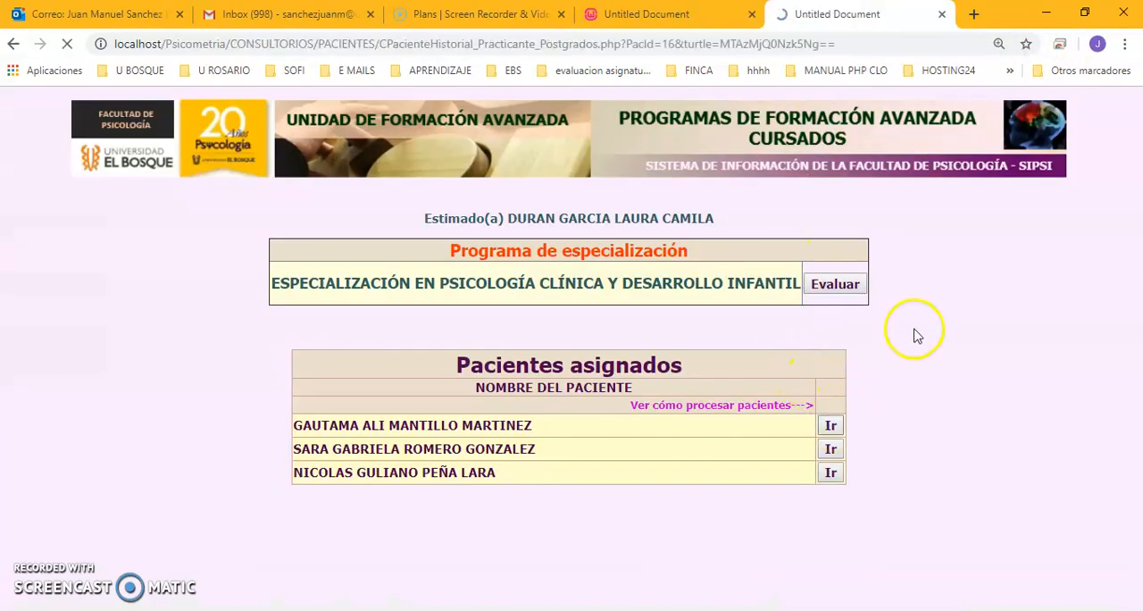
{"action": "scroll", "coordinate": [915, 334], "scroll_direction": "down", "scroll_amount": 3}
{"action": "scroll", "coordinate": [920, 335], "scroll_direction": "down", "scroll_amount": 9}
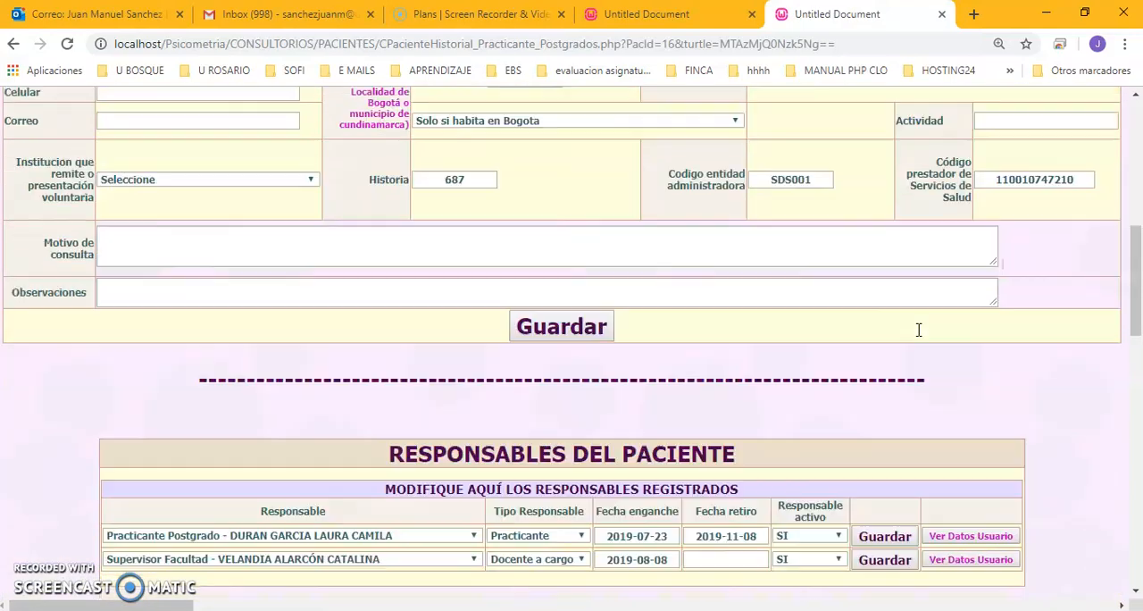
{"action": "scroll", "coordinate": [920, 336], "scroll_direction": "down", "scroll_amount": 4}
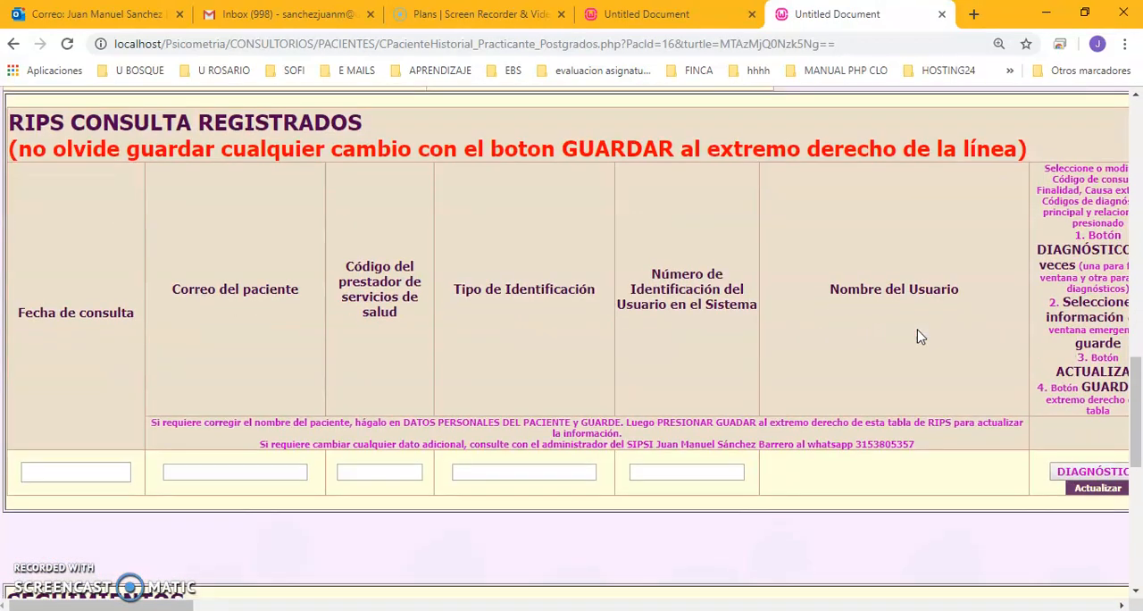
{"action": "scroll", "coordinate": [921, 338], "scroll_direction": "up", "scroll_amount": 4}
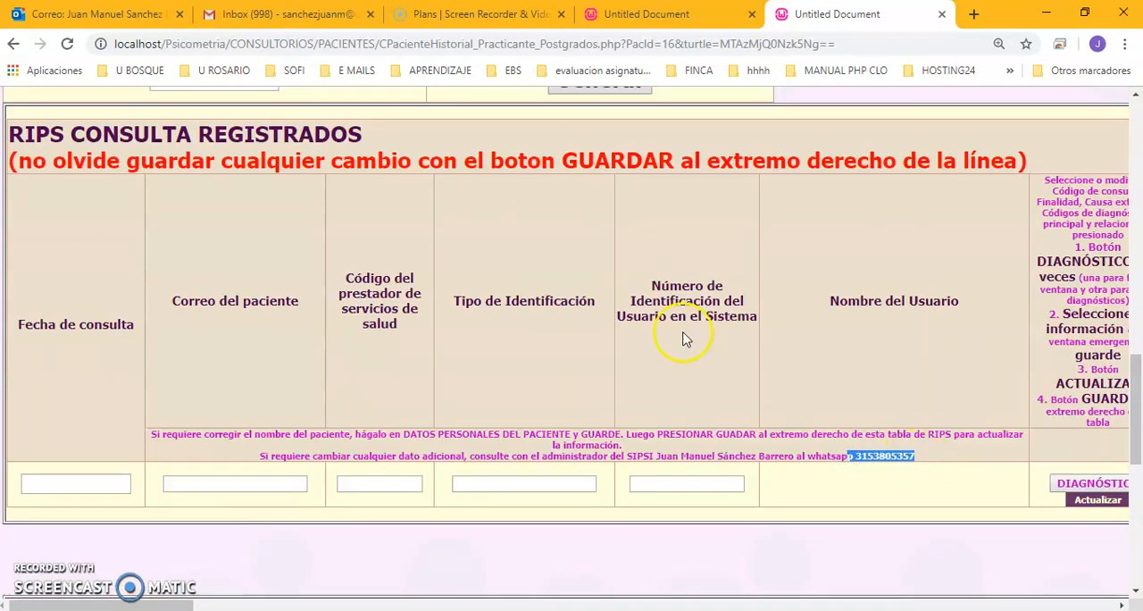
{"action": "scroll", "coordinate": [677, 331], "scroll_direction": "up", "scroll_amount": 11}
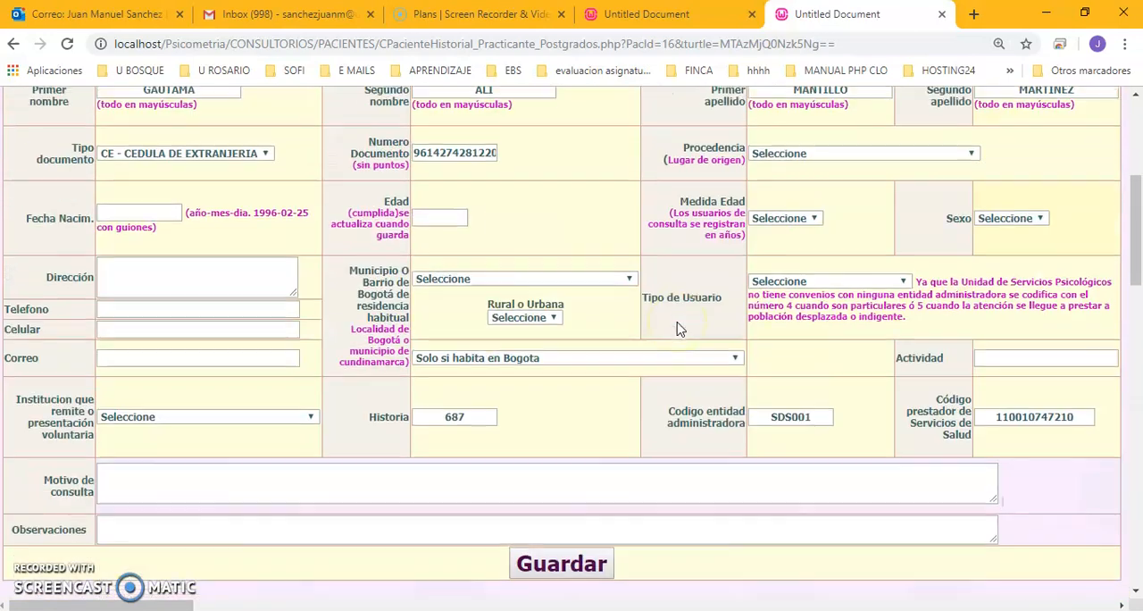
{"action": "scroll", "coordinate": [677, 330], "scroll_direction": "up", "scroll_amount": 4}
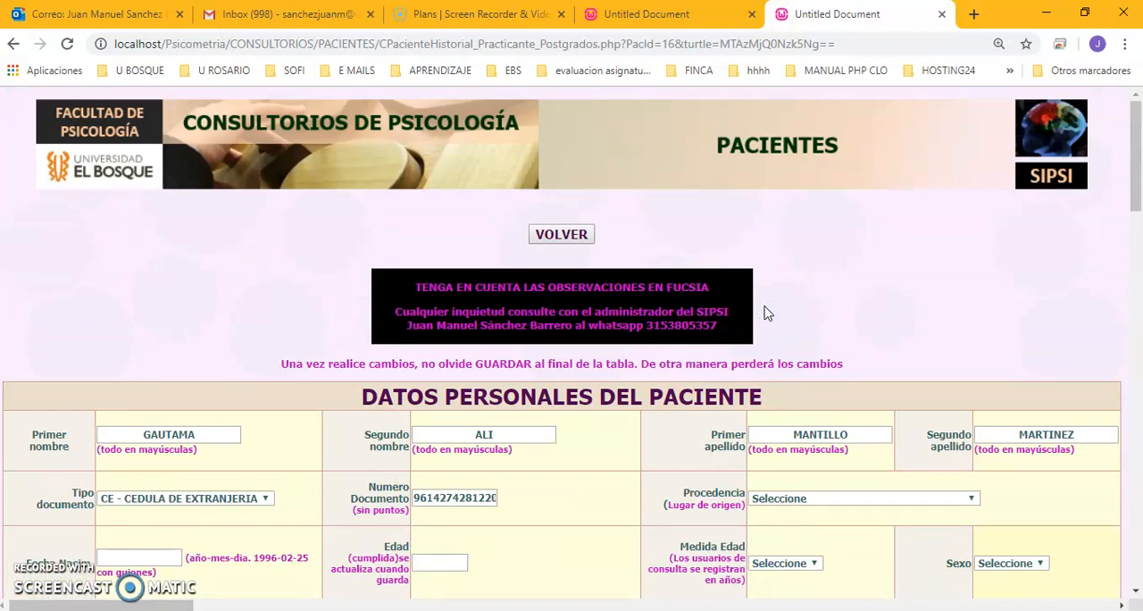
{"action": "left_click", "coordinate": [829, 295]}
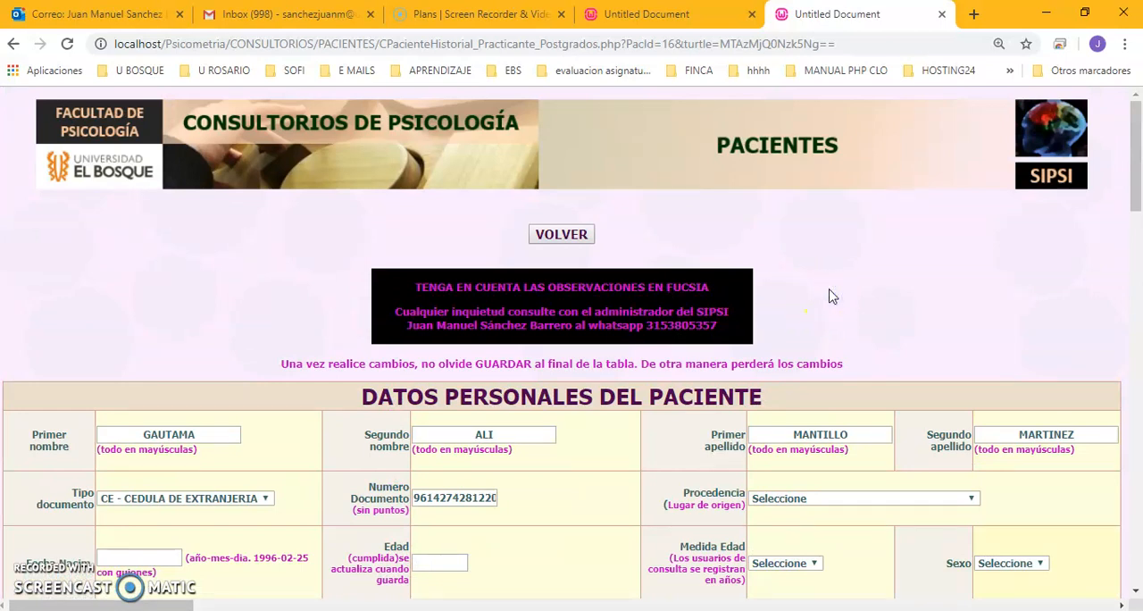